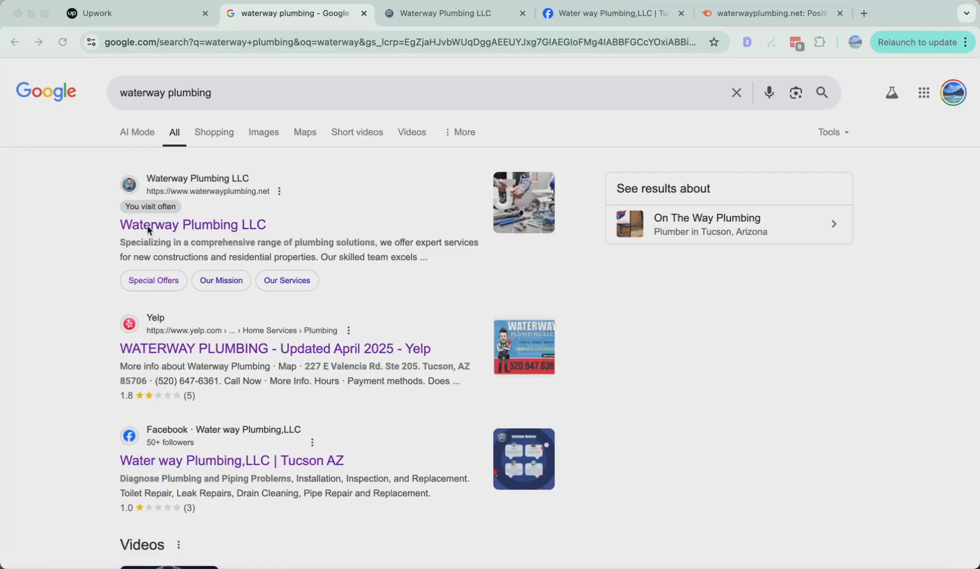
Step: Examine the Google search results for "waterway plumbing", including the company website, Yelp and Facebook listings
{"action": "scroll", "coordinate": [628, 235], "scroll_direction": "down", "scroll_amount": 4}
{"action": "scroll", "coordinate": [629, 235], "scroll_direction": "up", "scroll_amount": 4}
{"action": "scroll", "coordinate": [283, 273], "scroll_direction": "down", "scroll_amount": 3}
{"action": "scroll", "coordinate": [66, 317], "scroll_direction": "up", "scroll_amount": 3}
{"action": "left_click", "coordinate": [66, 317]}
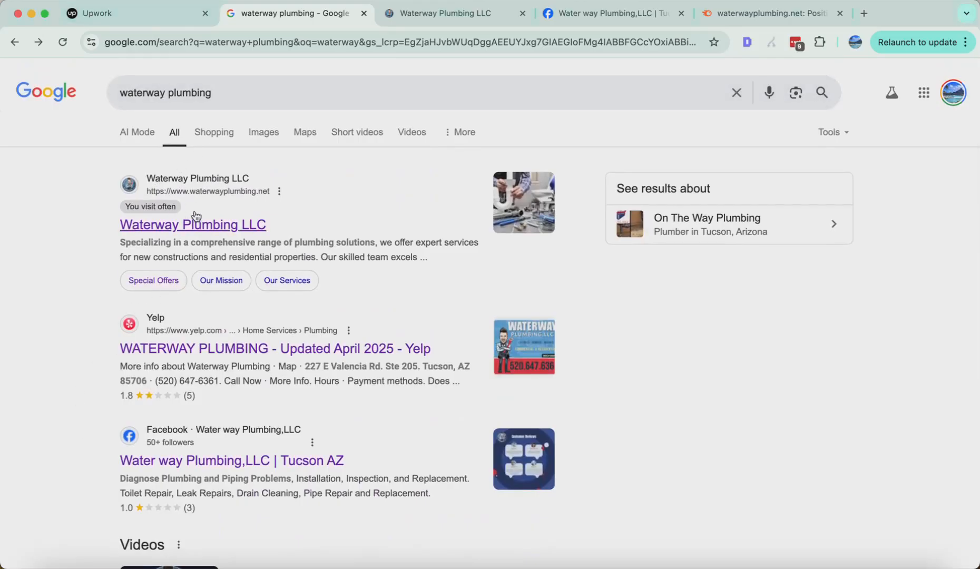
Step: Switch to the waterwayplumbing.net homepage and review its hero banner and Our Vision section
{"action": "left_click", "coordinate": [453, 17]}
{"action": "scroll", "coordinate": [424, 193], "scroll_direction": "up", "scroll_amount": 10}
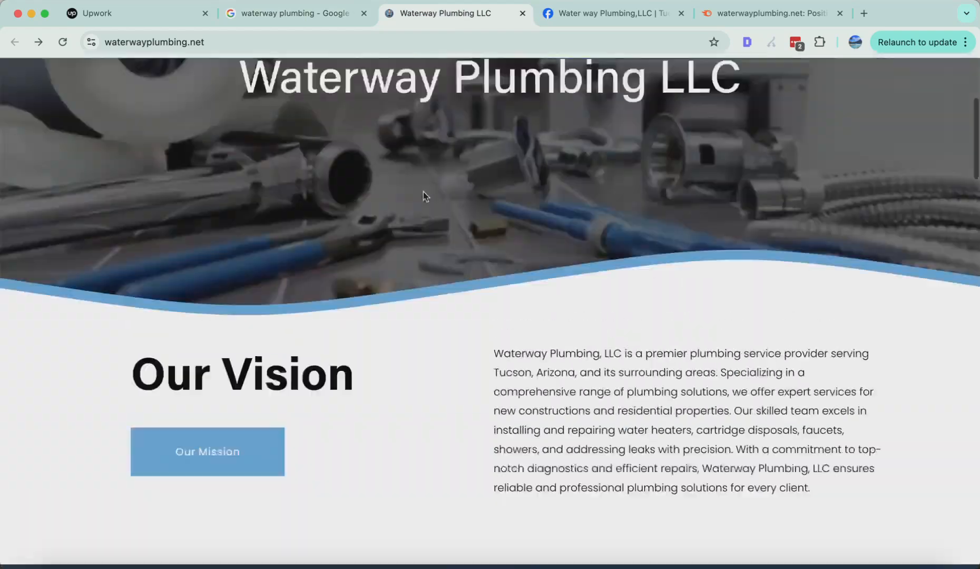
{"action": "scroll", "coordinate": [424, 193], "scroll_direction": "down", "scroll_amount": 5}
{"action": "scroll", "coordinate": [423, 196], "scroll_direction": "up", "scroll_amount": 6}
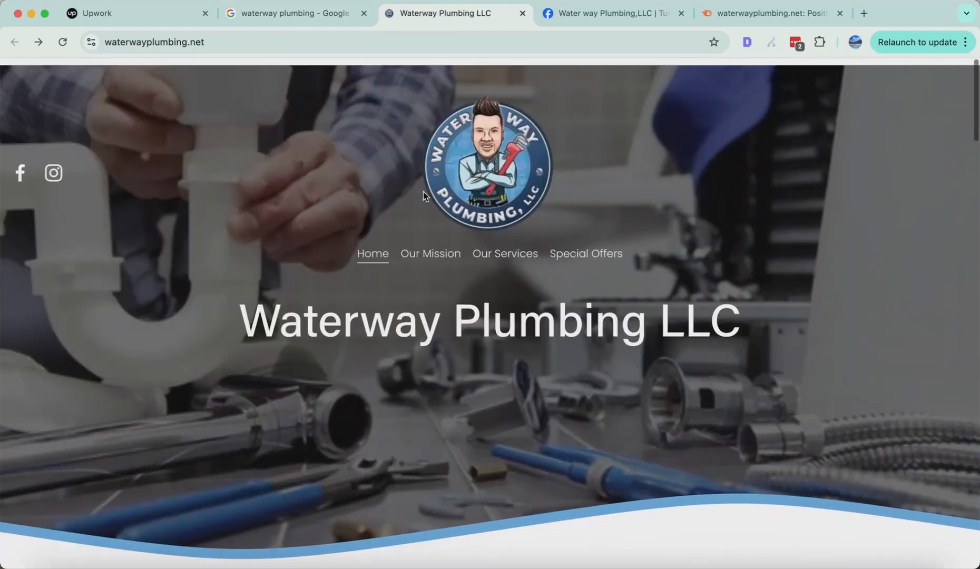
{"action": "scroll", "coordinate": [424, 196], "scroll_direction": "down", "scroll_amount": 3}
Step: Highlight and examine the "Waterway Plumbing LLC" main heading in the homepage banner and the content below it
{"action": "left_click_drag", "start_coordinate": [261, 181], "coordinate": [964, 186]}
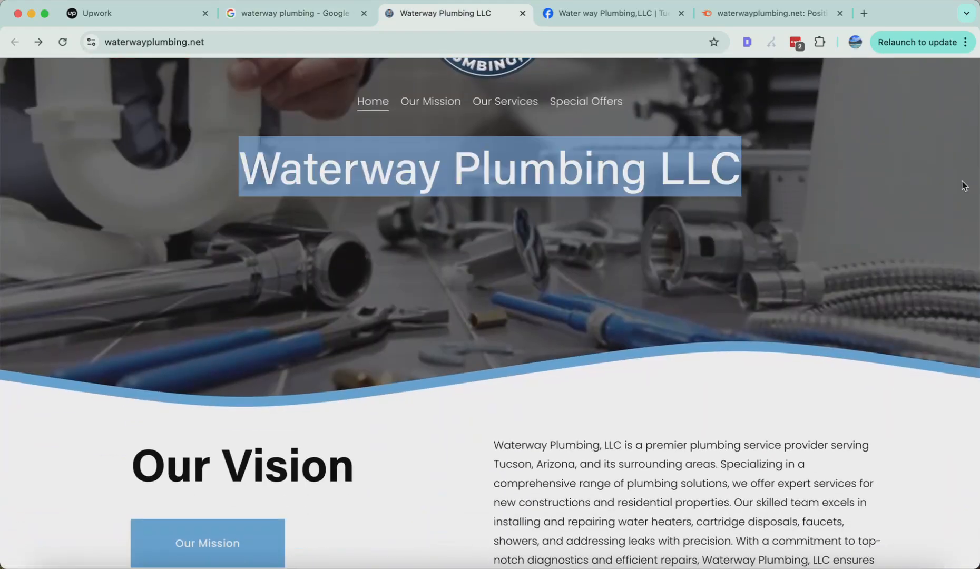
{"action": "left_click", "coordinate": [475, 327]}
{"action": "scroll", "coordinate": [476, 327], "scroll_direction": "up", "scroll_amount": 3}
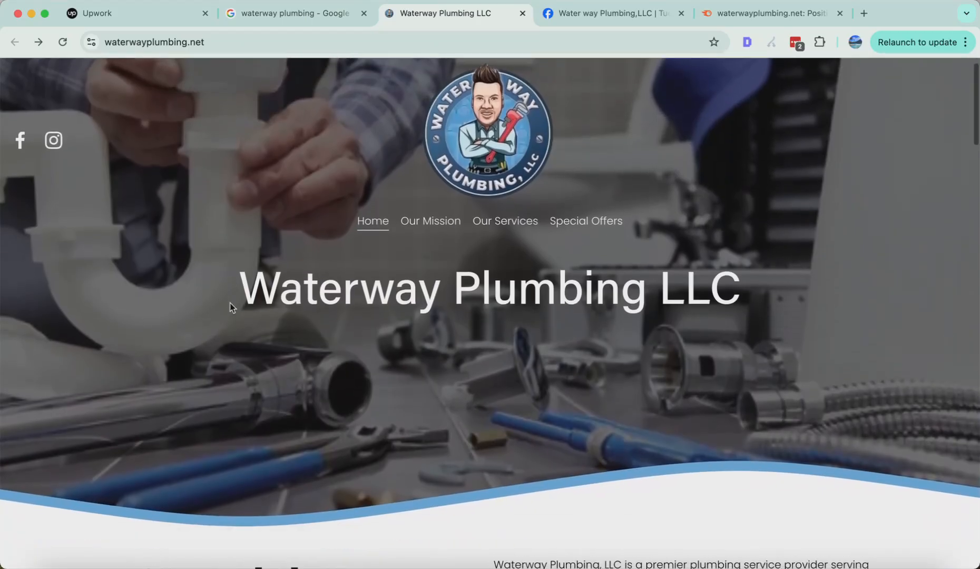
{"action": "scroll", "coordinate": [231, 307], "scroll_direction": "down", "scroll_amount": 1}
{"action": "left_click_drag", "start_coordinate": [237, 280], "coordinate": [897, 301]}
{"action": "left_click", "coordinate": [773, 127]}
{"action": "scroll", "coordinate": [675, 328], "scroll_direction": "down", "scroll_amount": 5}
{"action": "scroll", "coordinate": [610, 300], "scroll_direction": "up", "scroll_amount": 6}
{"action": "scroll", "coordinate": [540, 287], "scroll_direction": "down", "scroll_amount": 1}
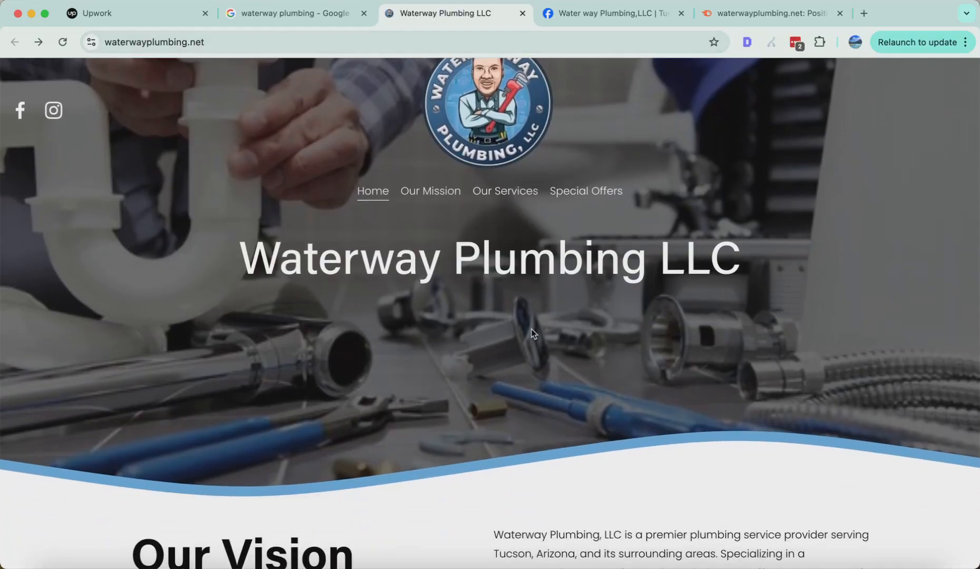
Step: Switch to the Semrush organic positions report for waterwayplumbing.net and review the analyzed domain, summary metrics and highest-traffic keywords
{"action": "key", "text": "super+9"}
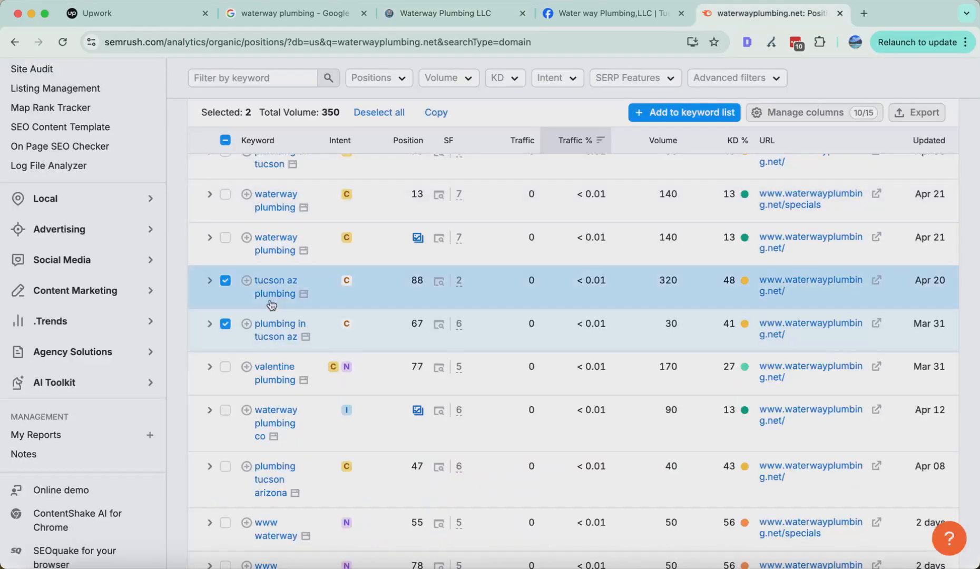
{"action": "scroll", "coordinate": [258, 285], "scroll_direction": "up", "scroll_amount": 6}
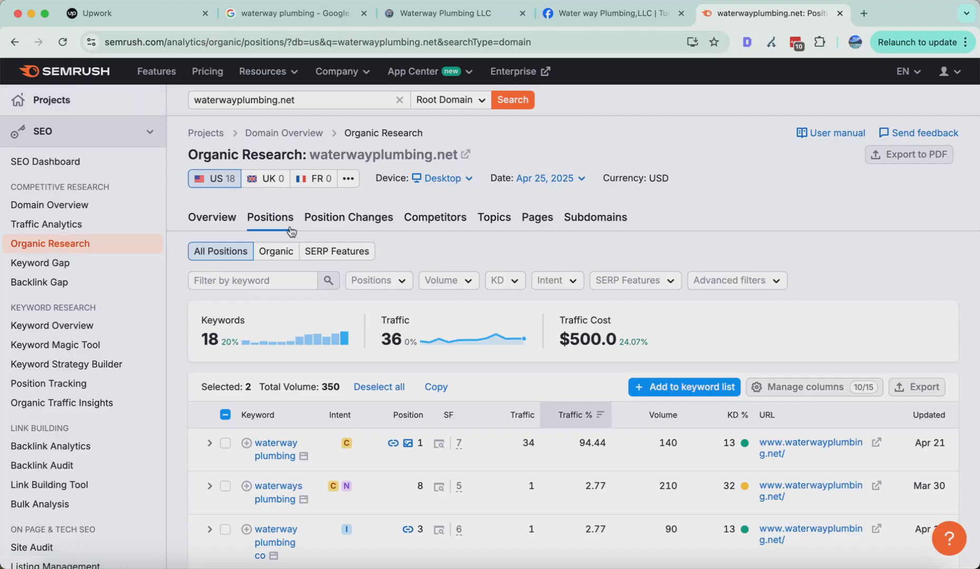
{"action": "scroll", "coordinate": [369, 258], "scroll_direction": "down", "scroll_amount": 3}
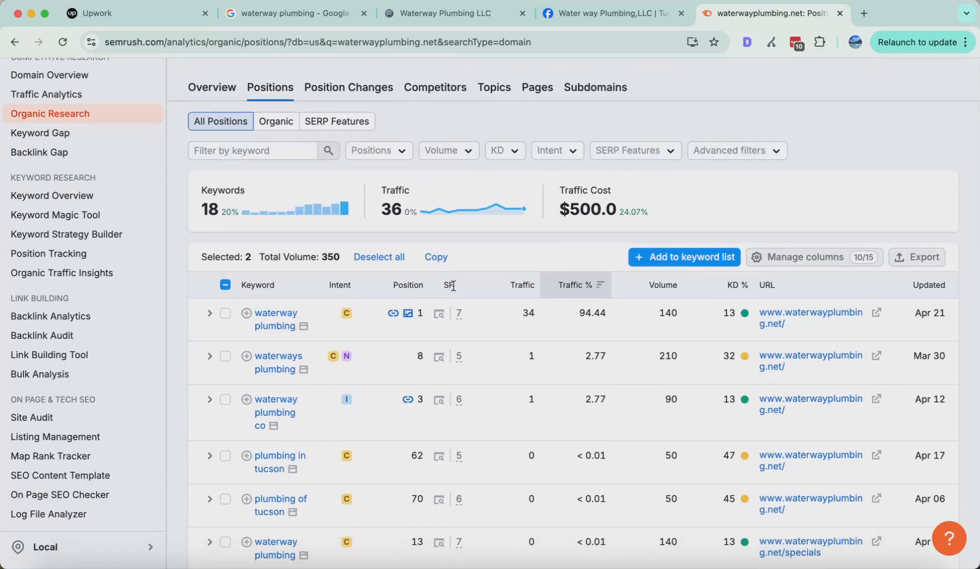
{"action": "scroll", "coordinate": [453, 286], "scroll_direction": "down", "scroll_amount": 2}
{"action": "scroll", "coordinate": [453, 286], "scroll_direction": "up", "scroll_amount": 5}
{"action": "left_click_drag", "start_coordinate": [310, 157], "coordinate": [531, 155]}
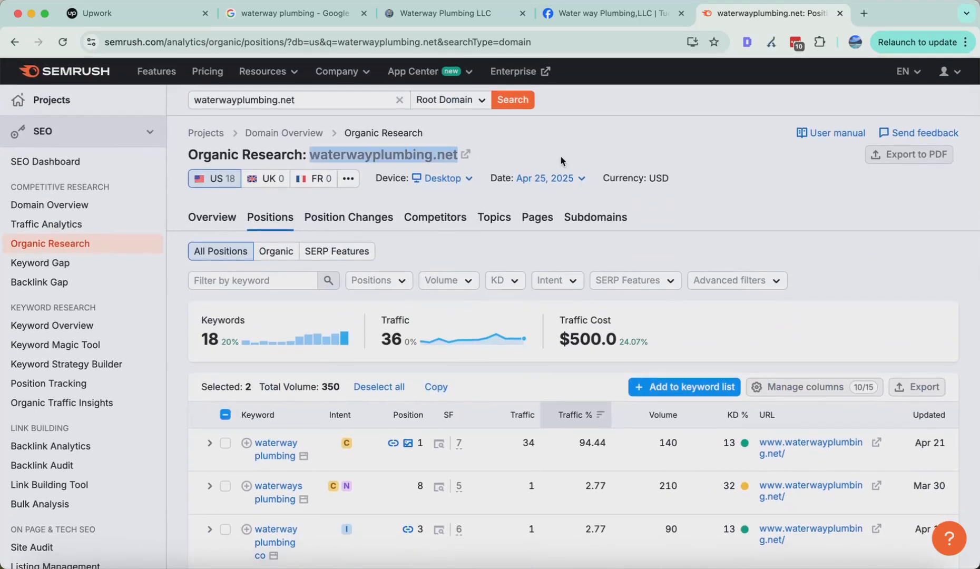
{"action": "left_click", "coordinate": [574, 157]}
Step: Examine the ranking positions and volumes of the Tucson keywords in the table, including "tucson az plumbing" and "plumbing in tucson az"
{"action": "scroll", "coordinate": [375, 356], "scroll_direction": "down", "scroll_amount": 5}
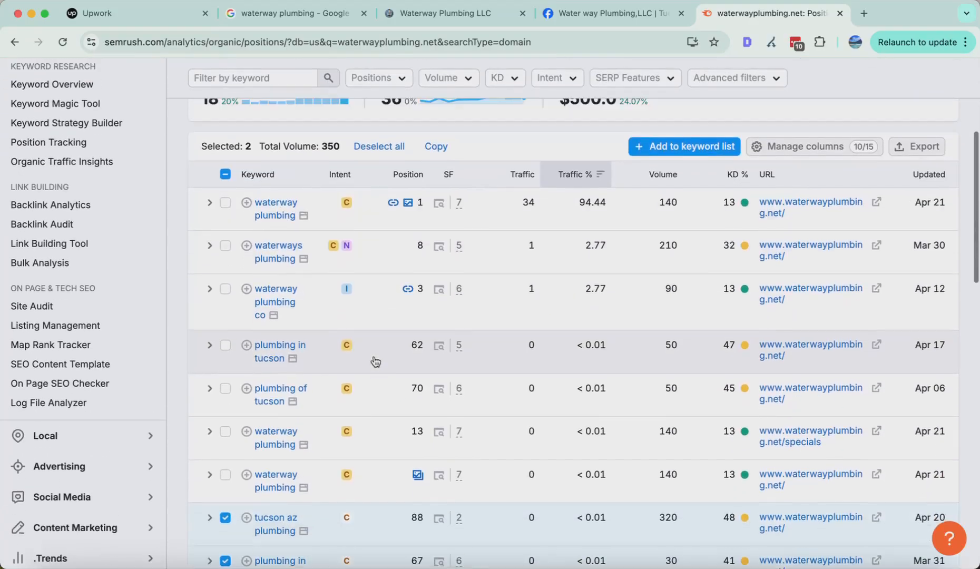
{"action": "scroll", "coordinate": [273, 291], "scroll_direction": "down", "scroll_amount": 1}
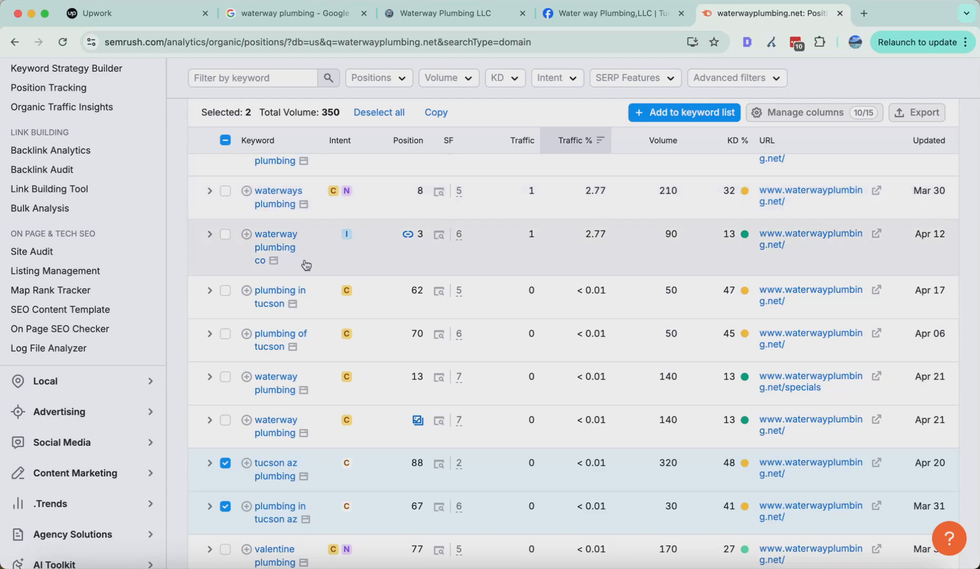
{"action": "scroll", "coordinate": [306, 263], "scroll_direction": "down", "scroll_amount": 2}
{"action": "scroll", "coordinate": [306, 263], "scroll_direction": "down", "scroll_amount": 3}
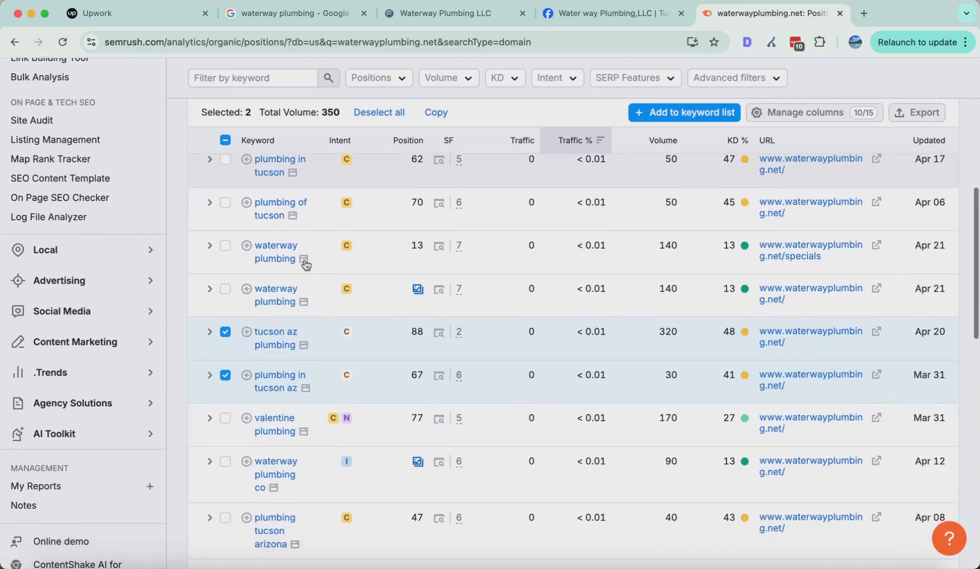
{"action": "scroll", "coordinate": [307, 295], "scroll_direction": "down", "scroll_amount": 1}
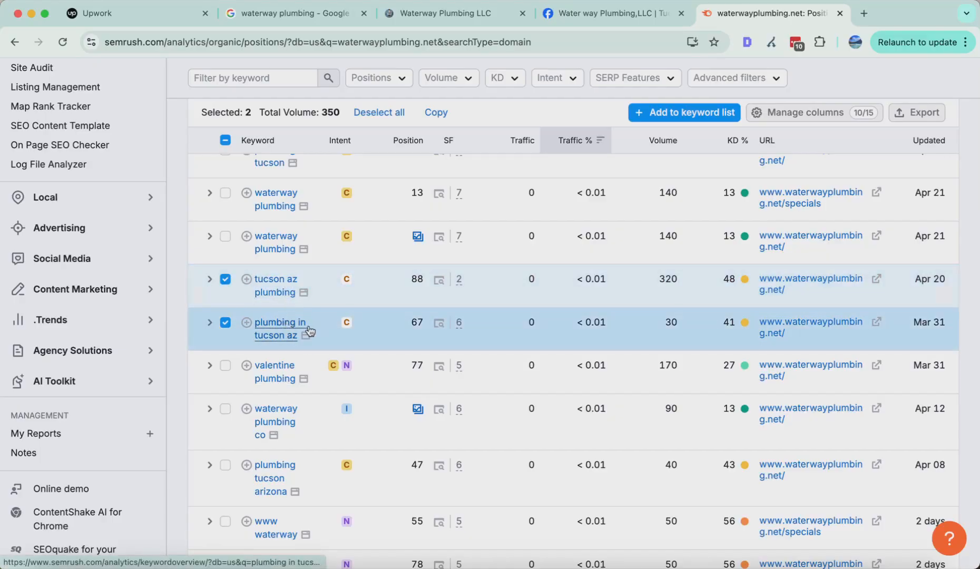
{"action": "scroll", "coordinate": [274, 327], "scroll_direction": "down", "scroll_amount": 9}
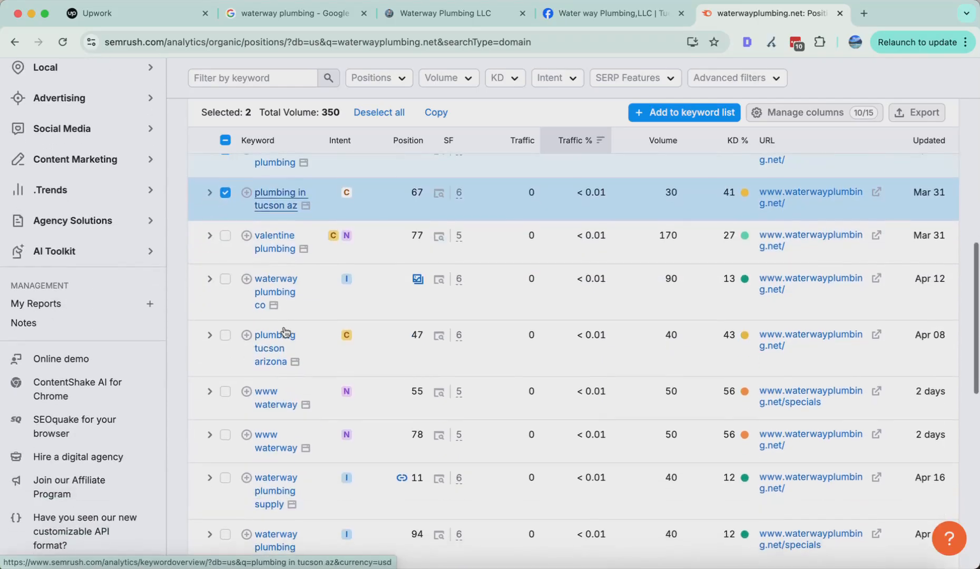
{"action": "scroll", "coordinate": [285, 331], "scroll_direction": "up", "scroll_amount": 4}
{"action": "scroll", "coordinate": [285, 331], "scroll_direction": "up", "scroll_amount": 5}
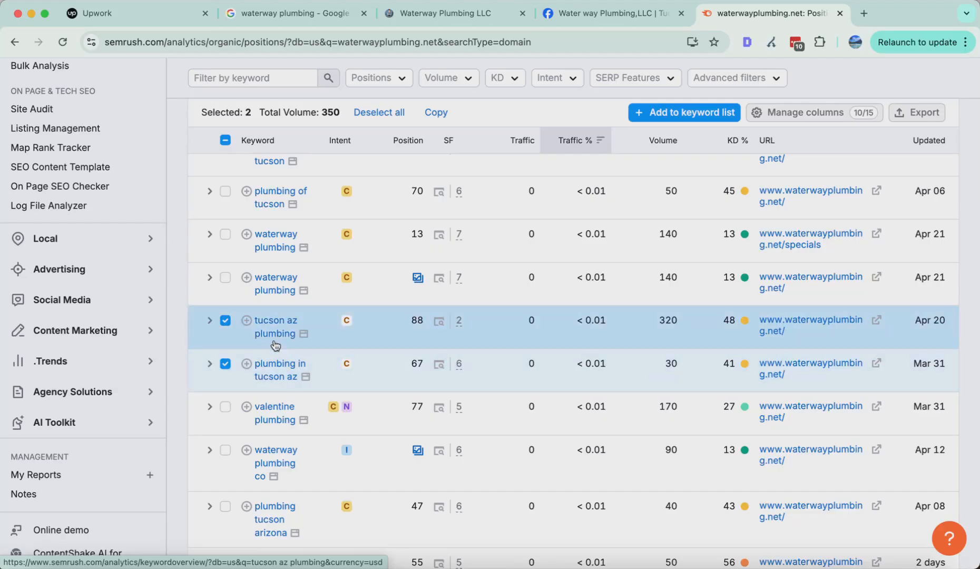
Step: Return to the Waterway Plumbing homepage and recheck the wording of its main heading
{"action": "left_click", "coordinate": [667, 18]}
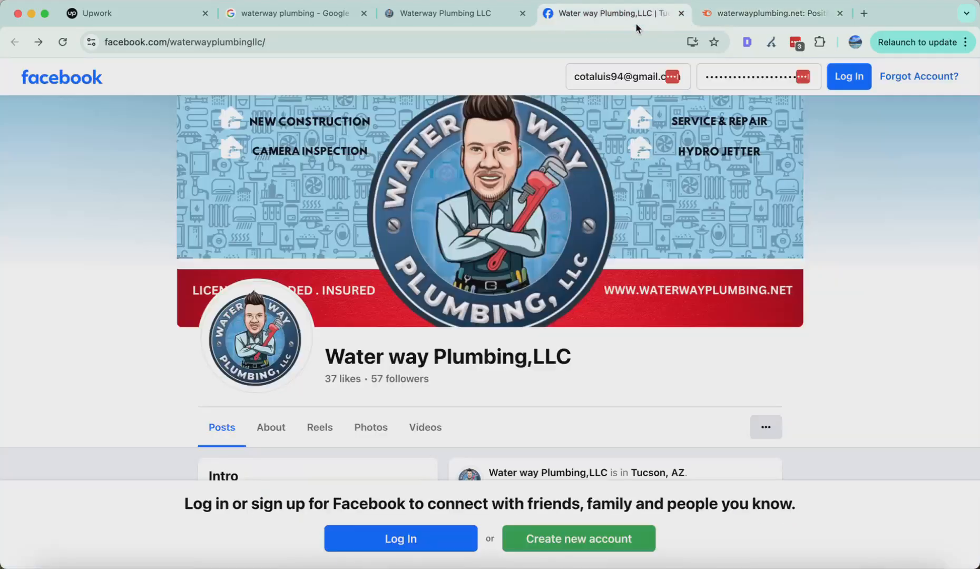
{"action": "left_click", "coordinate": [408, 18]}
{"action": "scroll", "coordinate": [389, 236], "scroll_direction": "down", "scroll_amount": 1}
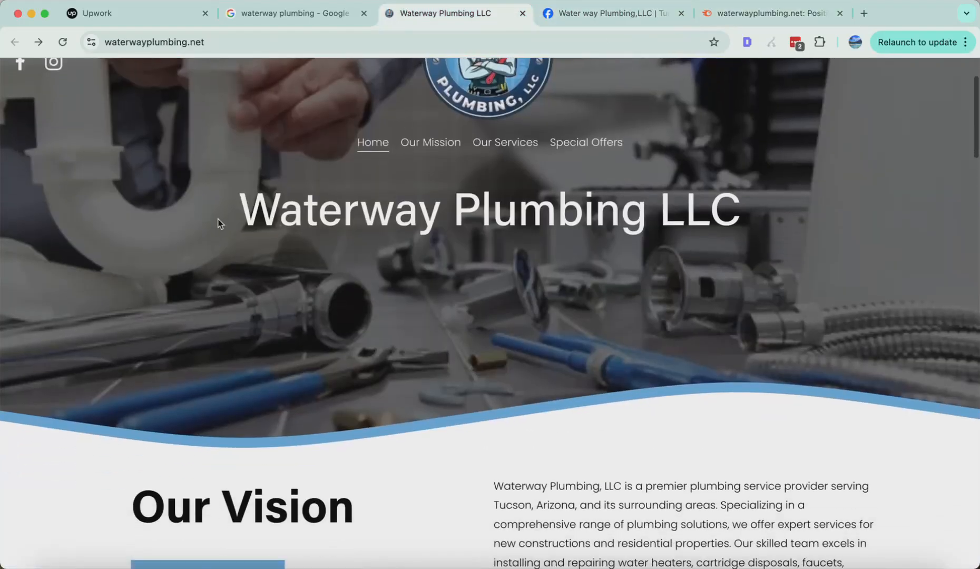
{"action": "scroll", "coordinate": [664, 331], "scroll_direction": "up", "scroll_amount": 2}
{"action": "left_click_drag", "start_coordinate": [658, 293], "coordinate": [644, 291]}
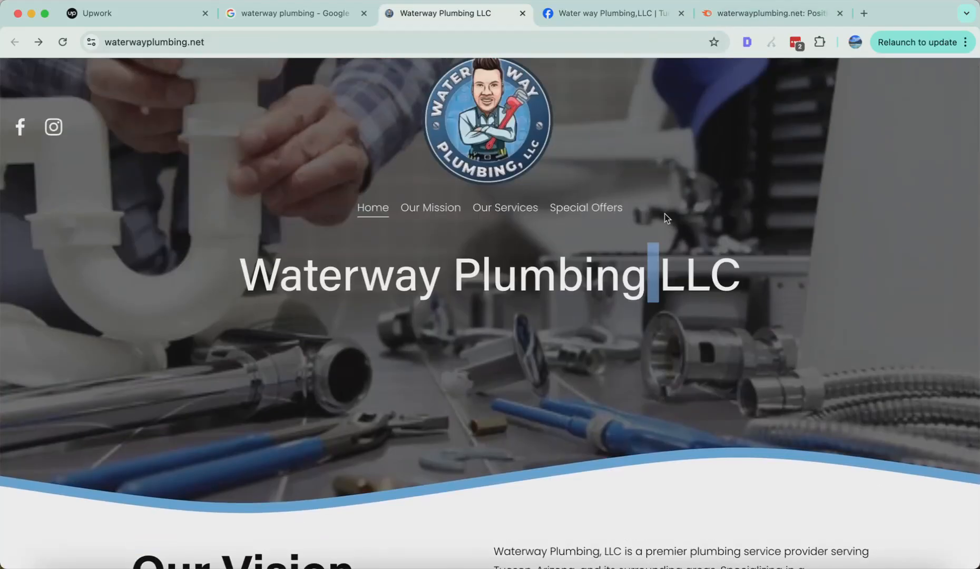
{"action": "left_click", "coordinate": [690, 161]}
{"action": "scroll", "coordinate": [657, 235], "scroll_direction": "down", "scroll_amount": 1}
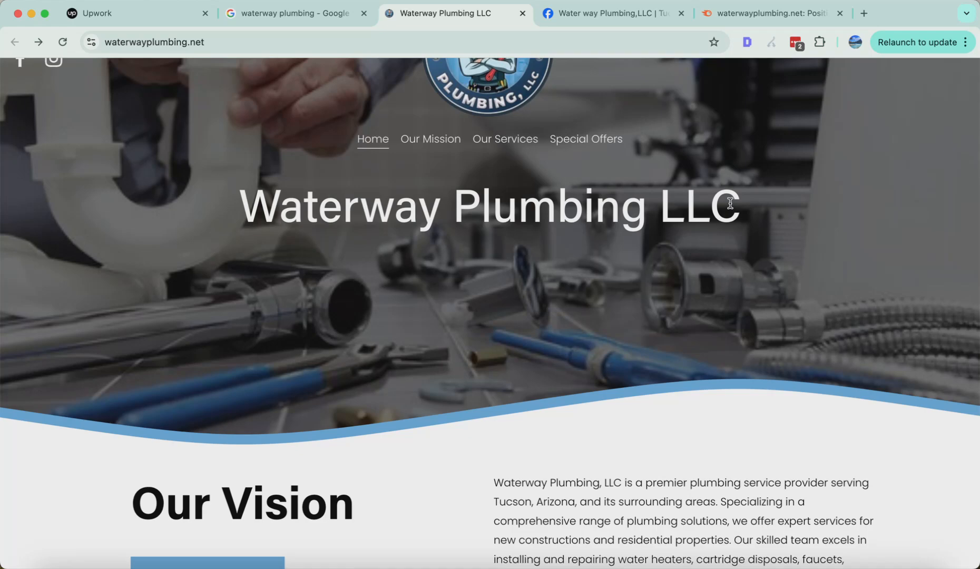
Step: Search Google for "tucson plumber" in a new tab
{"action": "key", "text": "super+t"}
{"action": "type", "text": "tucson pl"}
{"action": "key", "text": "Return"}
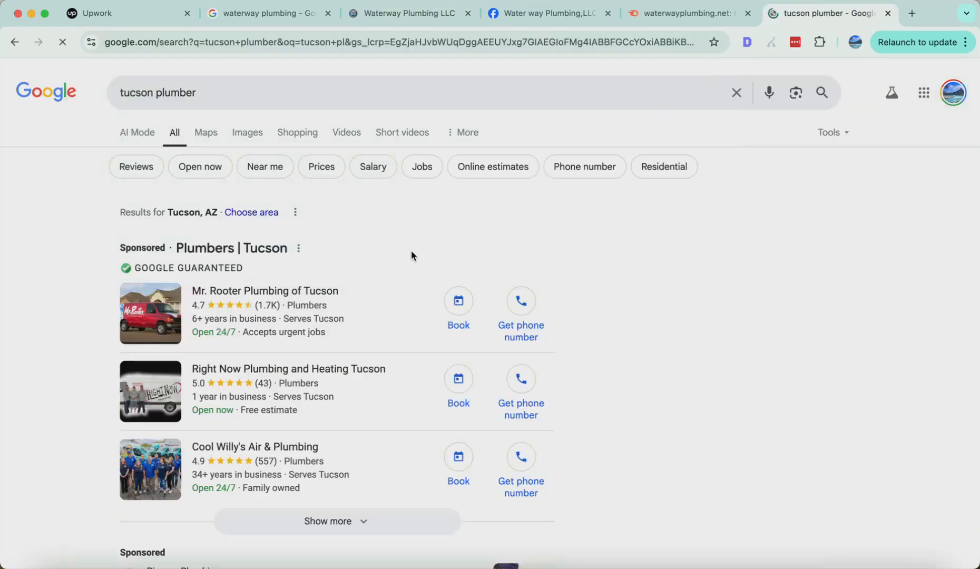
{"action": "scroll", "coordinate": [200, 316], "scroll_direction": "down", "scroll_amount": 1}
{"action": "scroll", "coordinate": [201, 316], "scroll_direction": "up", "scroll_amount": 1}
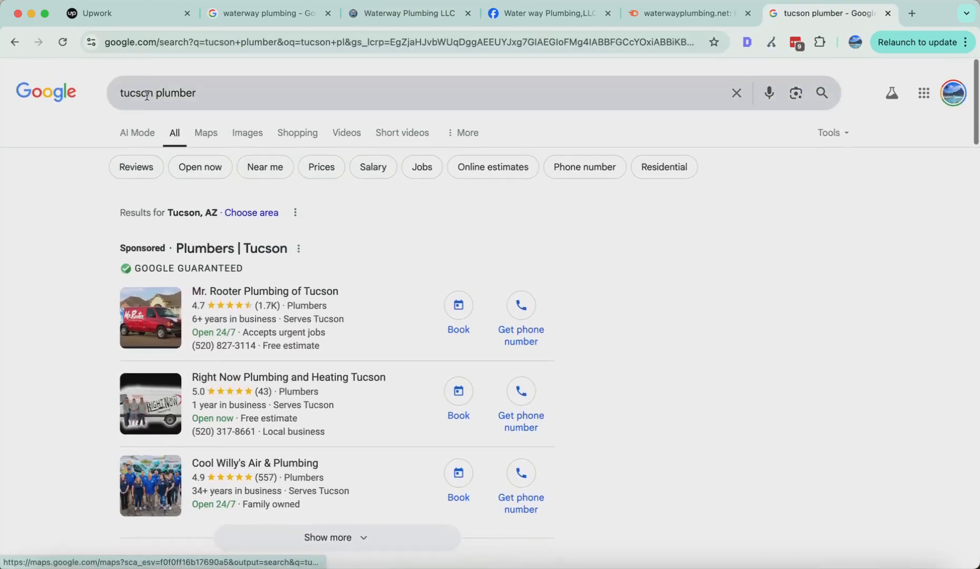
Step: Examine the sponsored listings, map businesses and organic results for the "tucson plumber" query
{"action": "triple_click", "coordinate": [145, 94]}
{"action": "left_click", "coordinate": [79, 446]}
{"action": "scroll", "coordinate": [153, 344], "scroll_direction": "down", "scroll_amount": 7}
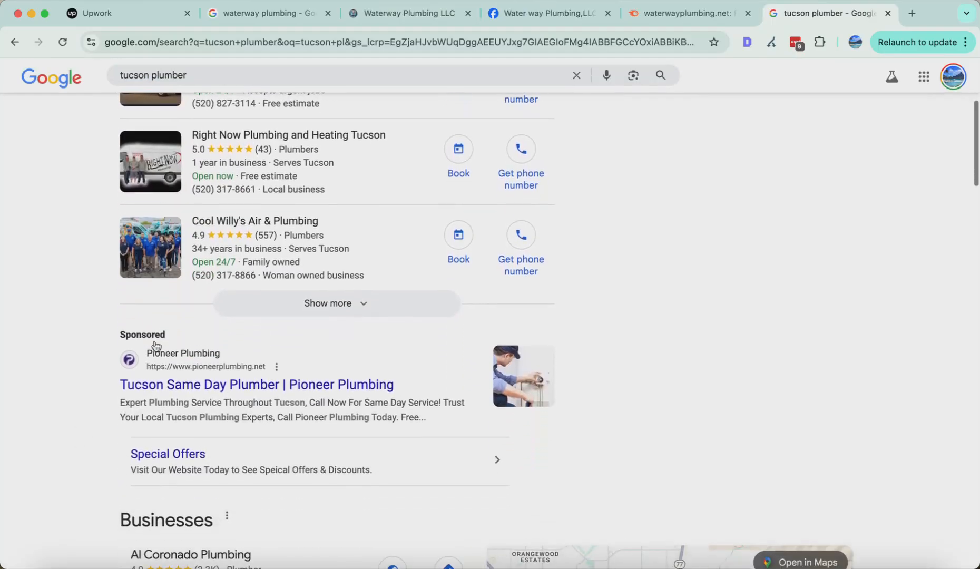
{"action": "scroll", "coordinate": [206, 164], "scroll_direction": "down", "scroll_amount": 8}
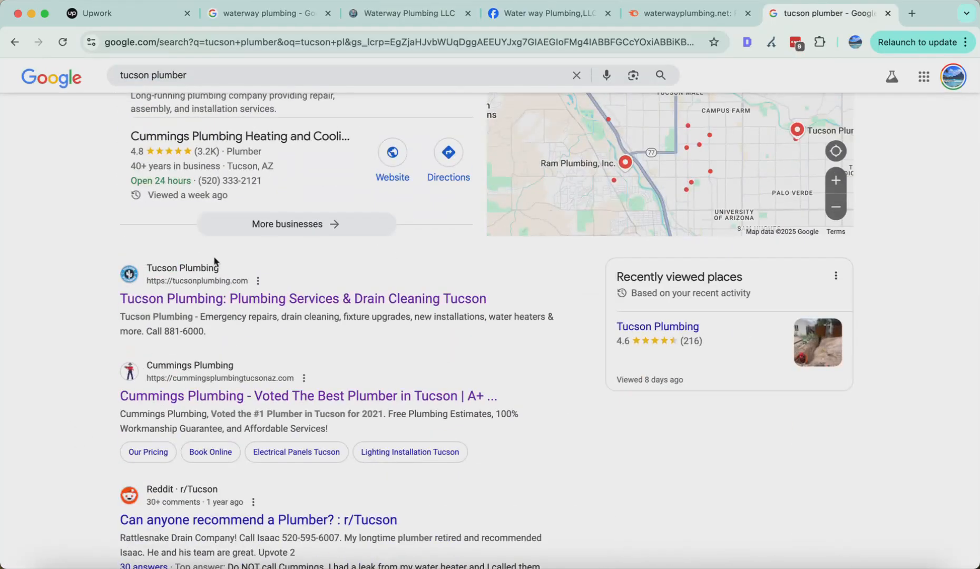
{"action": "scroll", "coordinate": [215, 260], "scroll_direction": "down", "scroll_amount": 9}
{"action": "scroll", "coordinate": [215, 261], "scroll_direction": "down", "scroll_amount": 5}
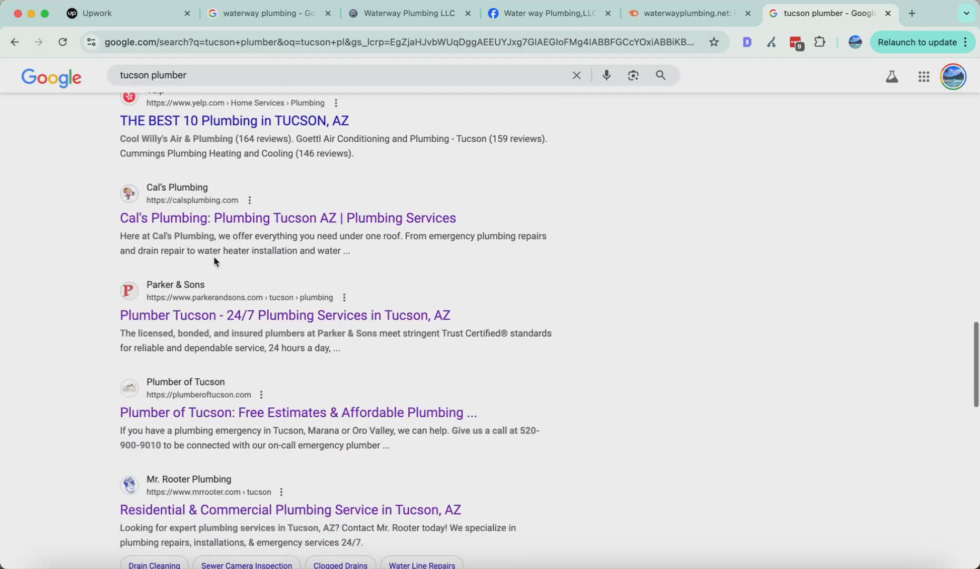
Step: Review the top organic competitors below the map, such as Tucson Plumbing and Cummings Plumbing, against the "tucson plumber" search term
{"action": "scroll", "coordinate": [148, 358], "scroll_direction": "up", "scroll_amount": 10}
{"action": "scroll", "coordinate": [148, 358], "scroll_direction": "up", "scroll_amount": 10}
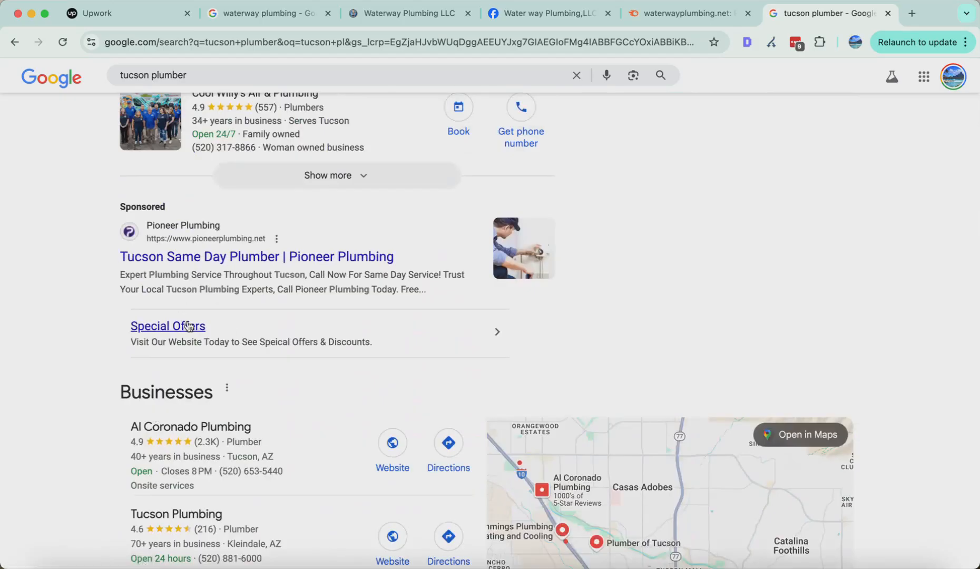
{"action": "scroll", "coordinate": [274, 275], "scroll_direction": "down", "scroll_amount": 10}
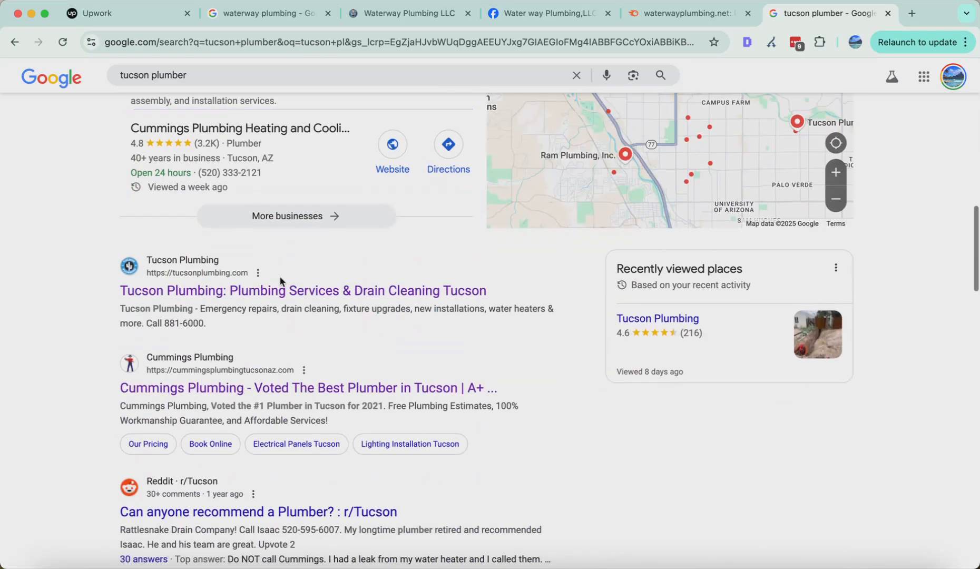
{"action": "left_click_drag", "start_coordinate": [189, 75], "coordinate": [49, 76]}
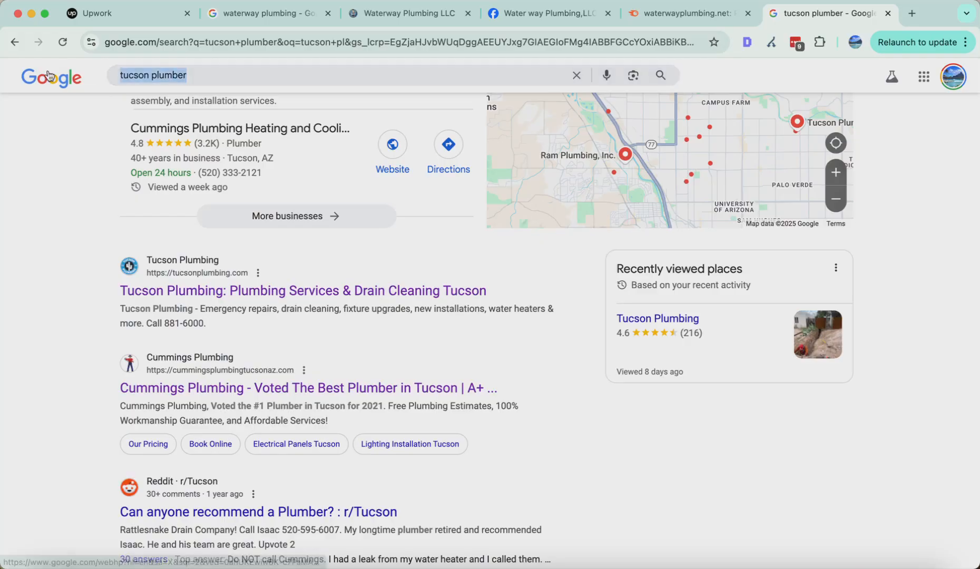
{"action": "scroll", "coordinate": [135, 219], "scroll_direction": "down", "scroll_amount": 3}
{"action": "scroll", "coordinate": [401, 266], "scroll_direction": "up", "scroll_amount": 1}
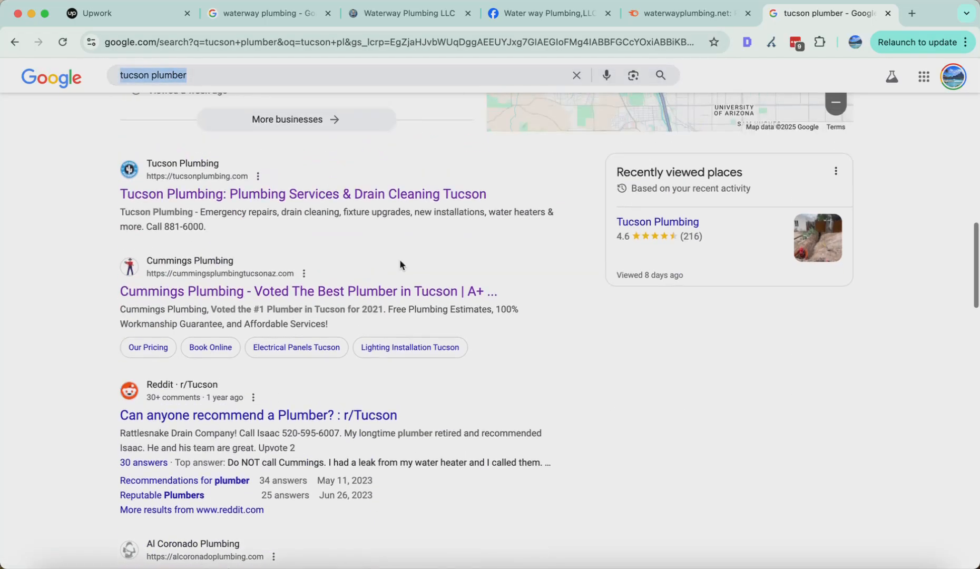
{"action": "scroll", "coordinate": [400, 265], "scroll_direction": "up", "scroll_amount": 2}
Step: Return to the Waterway Plumbing homepage and open the SEO browser extension's overview of the page
{"action": "left_click", "coordinate": [685, 13]}
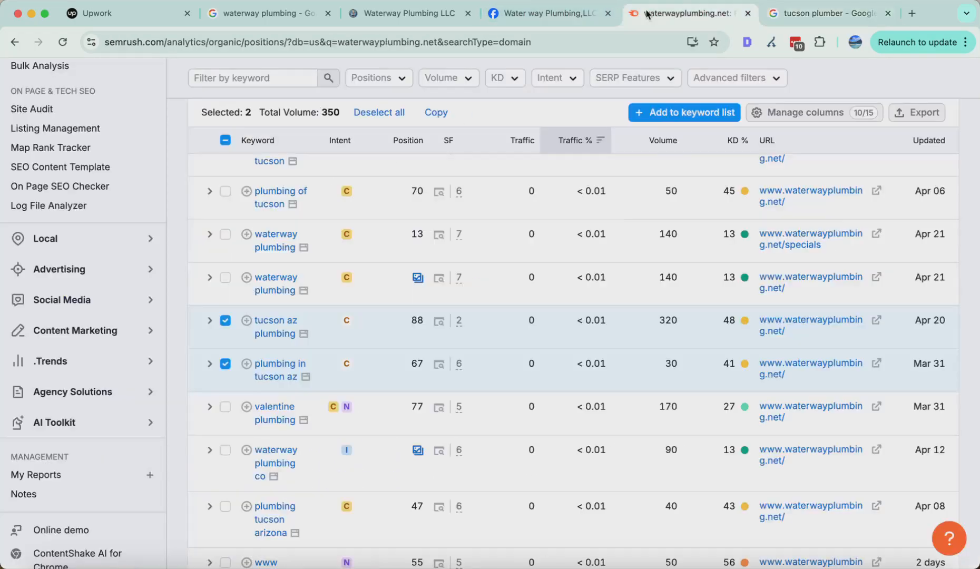
{"action": "left_click", "coordinate": [500, 20]}
{"action": "left_click", "coordinate": [418, 20]}
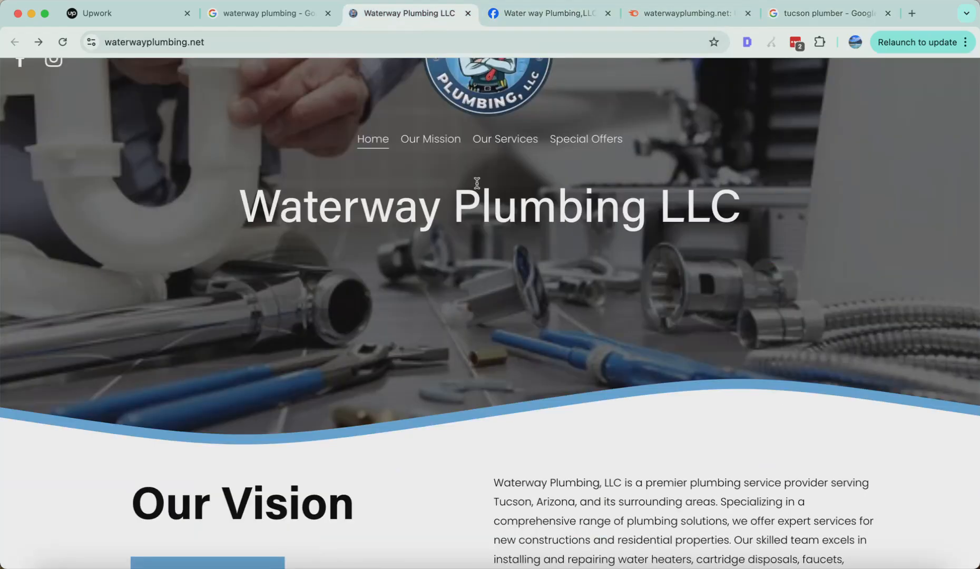
{"action": "left_click", "coordinate": [748, 41]}
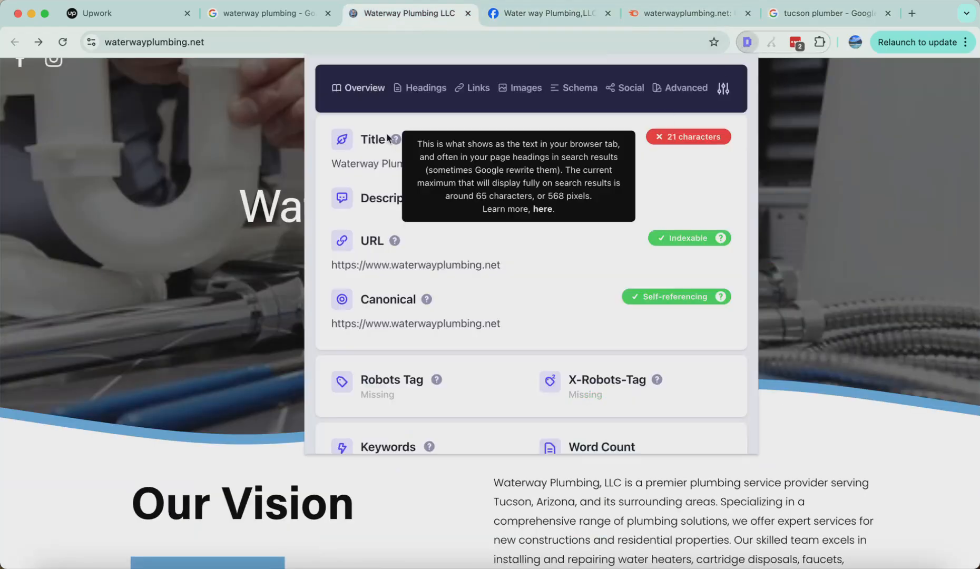
Step: Highlight and examine the homepage's title tag text in the SEO overview
{"action": "left_click_drag", "start_coordinate": [368, 139], "coordinate": [398, 138]}
{"action": "double_click", "coordinate": [363, 134]}
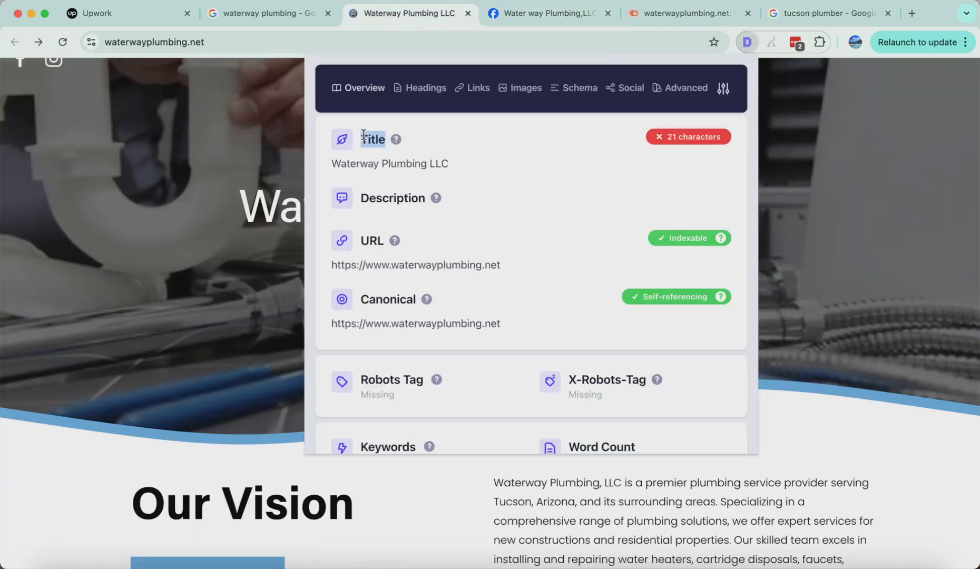
{"action": "triple_click", "coordinate": [405, 165]}
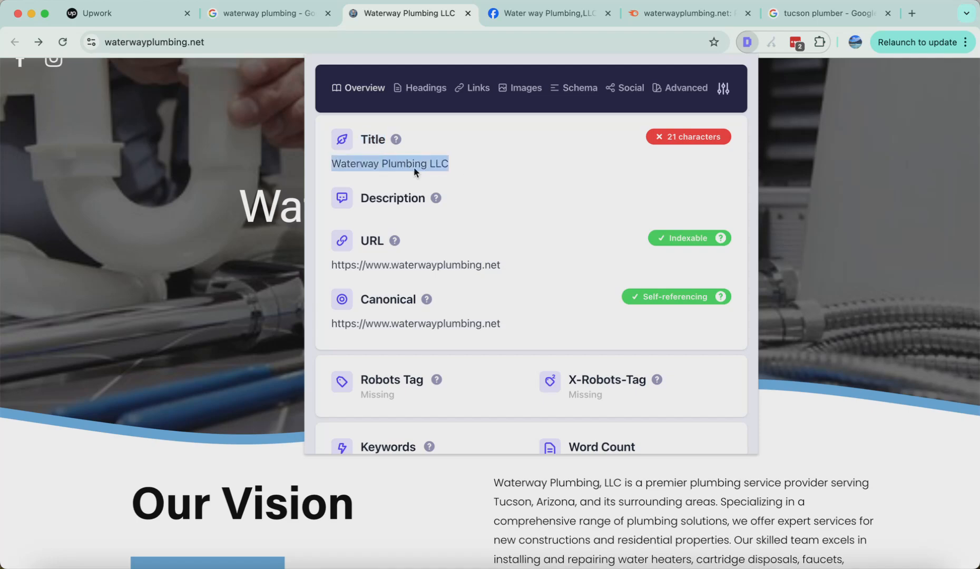
{"action": "double_click", "coordinate": [385, 164]}
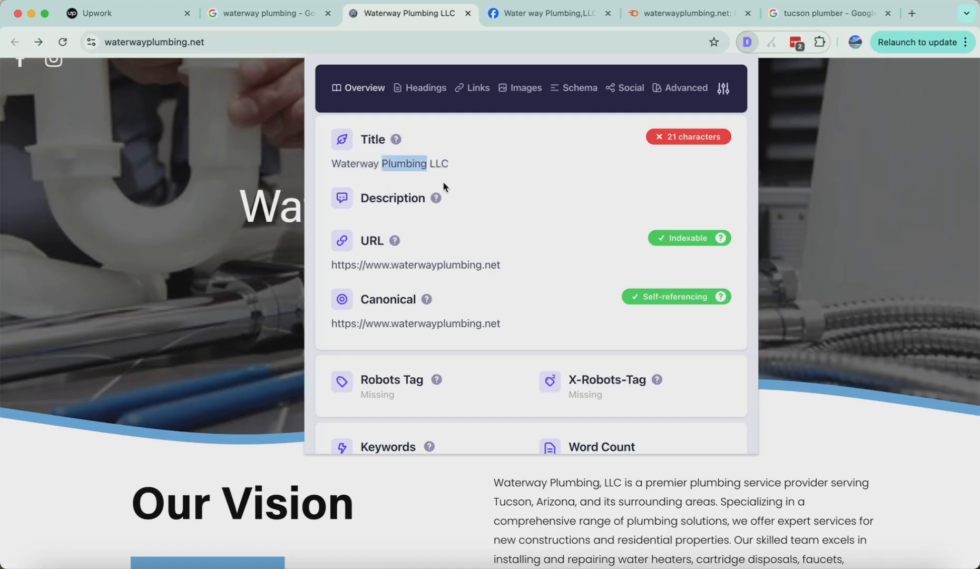
Step: Draft the suggested page title "Tucson plumbing | Waterway Plumbing LLC" in the page's find box and select it
{"action": "key", "text": "super+f"}
{"action": "type", "text": "Tucson "}
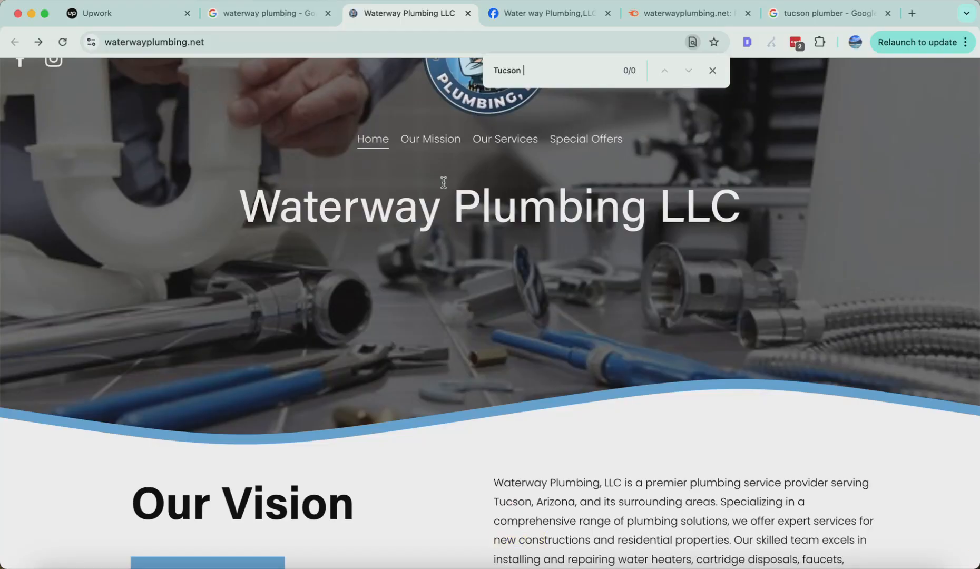
{"action": "type", "text": "Ari"}
{"action": "key", "text": "BackSpace"}
{"action": "key", "text": "BackSpace"}
{"action": "key", "text": "BackSpace"}
{"action": "key", "text": "BackSpace"}
{"action": "key", "text": "BackSpace"}
{"action": "key", "text": "BackSpace"}
{"action": "type", "text": "on plumbing | Waterway Plumbing LLC"}
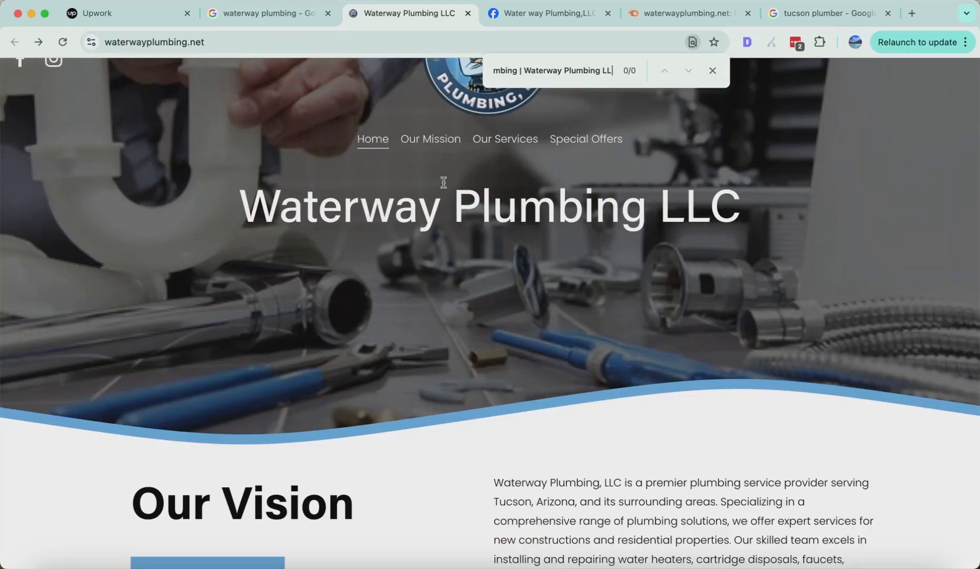
{"action": "key", "text": "super+a"}
Step: Reopen the SEO extension's overview, then highlight and examine the homepage's title tag
{"action": "left_click", "coordinate": [747, 42]}
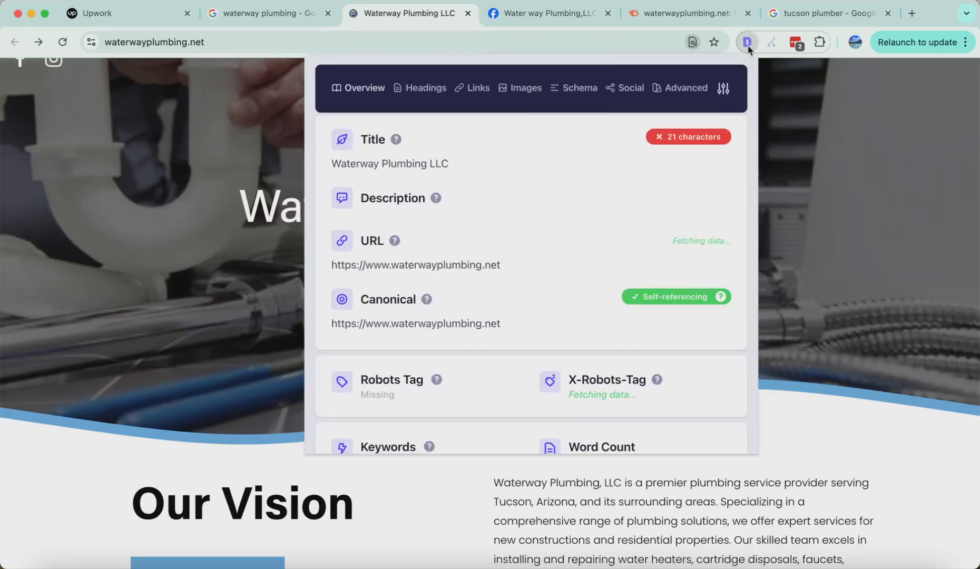
{"action": "triple_click", "coordinate": [361, 162]}
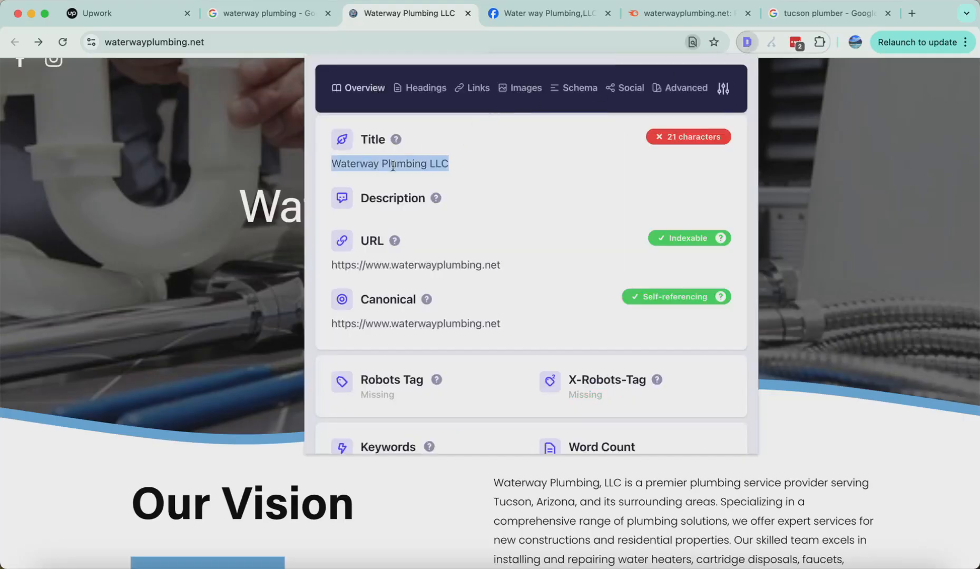
{"action": "triple_click", "coordinate": [361, 163]}
{"action": "left_click", "coordinate": [349, 163]}
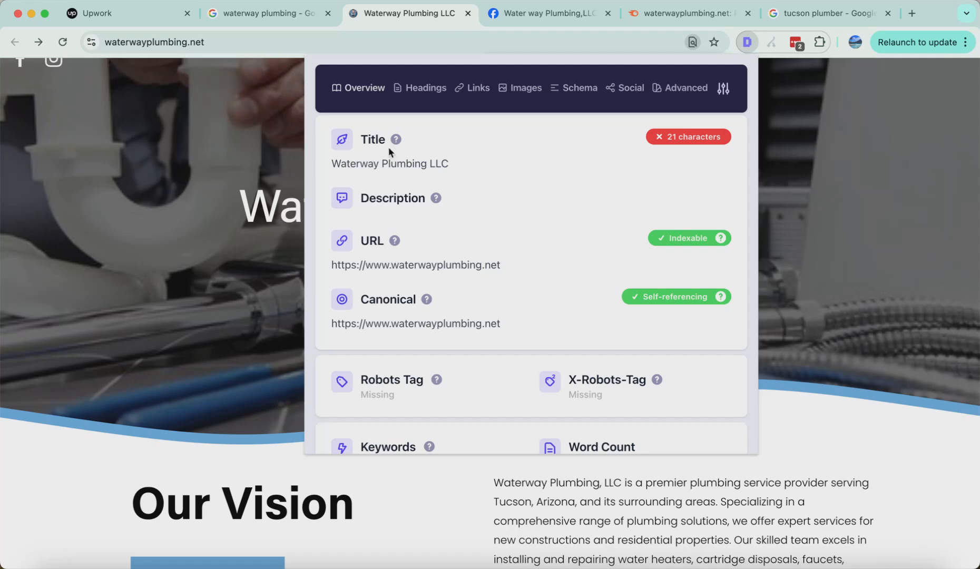
{"action": "mouse_move", "coordinate": [399, 142]}
Step: Examine the meta description entry and its length guidance alongside the title in the SEO overview
{"action": "left_click_drag", "start_coordinate": [370, 198], "coordinate": [430, 199]}
{"action": "double_click", "coordinate": [382, 203]}
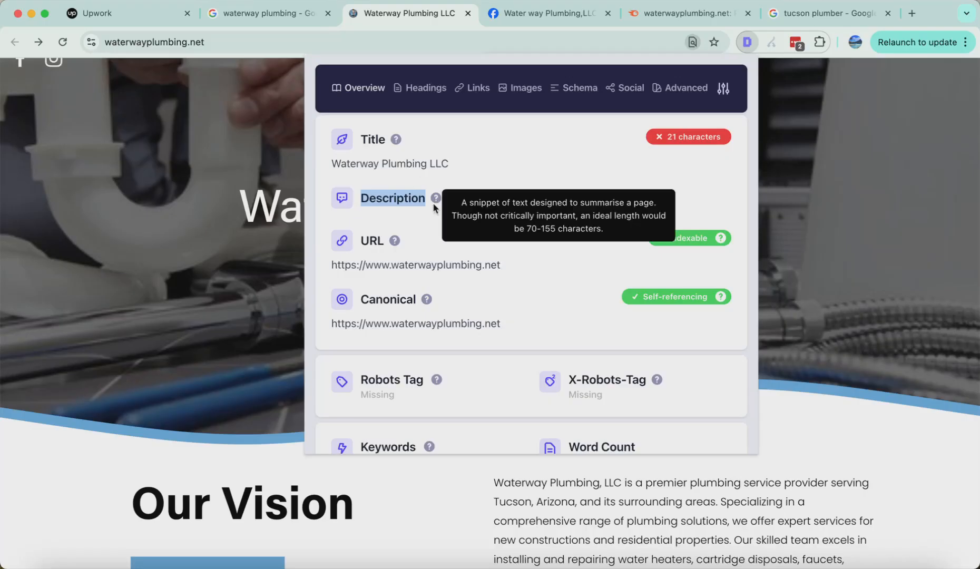
{"action": "scroll", "coordinate": [405, 192], "scroll_direction": "down", "scroll_amount": 5}
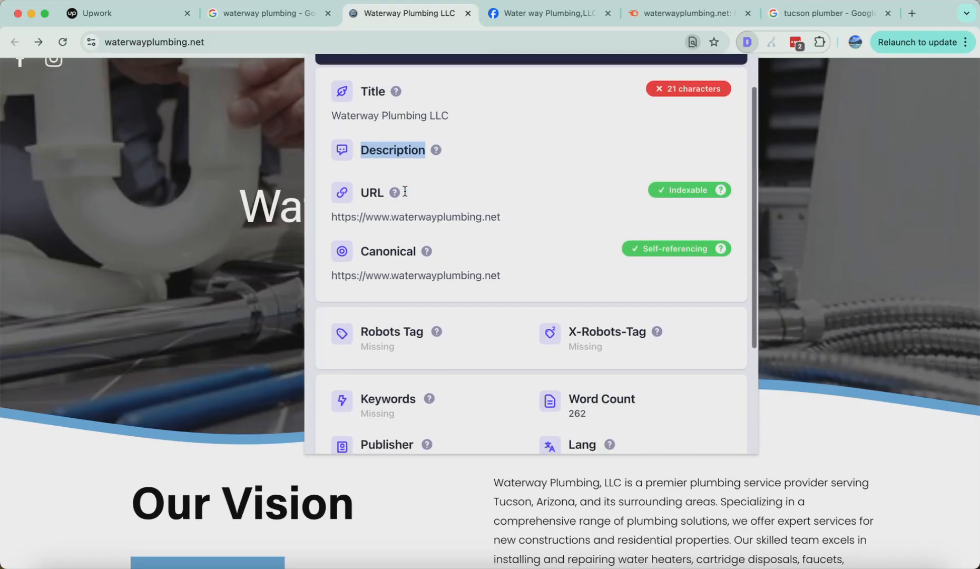
{"action": "scroll", "coordinate": [408, 197], "scroll_direction": "up", "scroll_amount": 5}
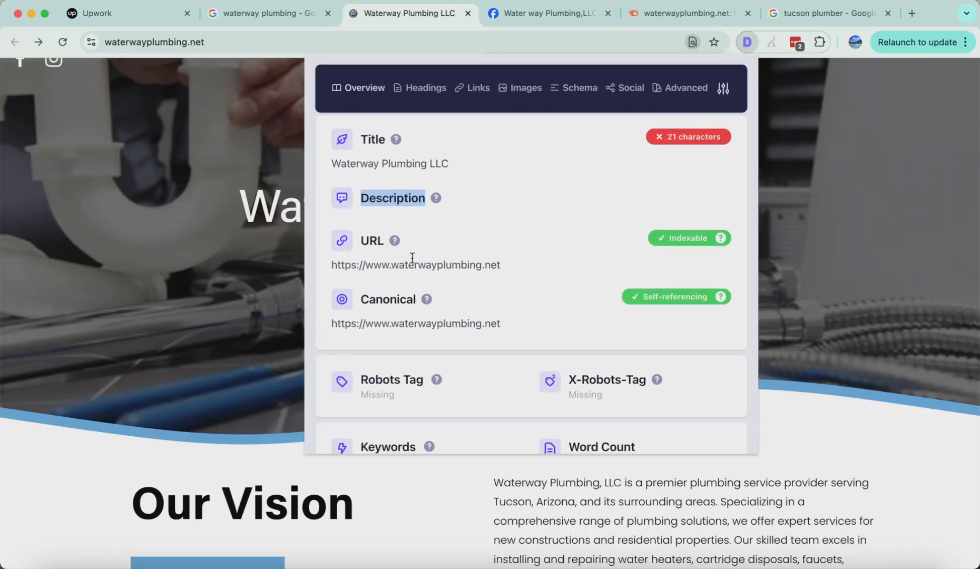
{"action": "scroll", "coordinate": [411, 261], "scroll_direction": "down", "scroll_amount": 5}
{"action": "scroll", "coordinate": [414, 256], "scroll_direction": "up", "scroll_amount": 5}
{"action": "left_click_drag", "start_coordinate": [364, 157], "coordinate": [444, 200]}
{"action": "left_click", "coordinate": [360, 133]}
{"action": "left_click_drag", "start_coordinate": [380, 147], "coordinate": [452, 189]}
{"action": "left_click", "coordinate": [452, 188]}
Step: Switch to the Semrush organic positions report and review waterwayplumbing.net's Tucson plumbing keyword rankings
{"action": "left_click", "coordinate": [691, 13]}
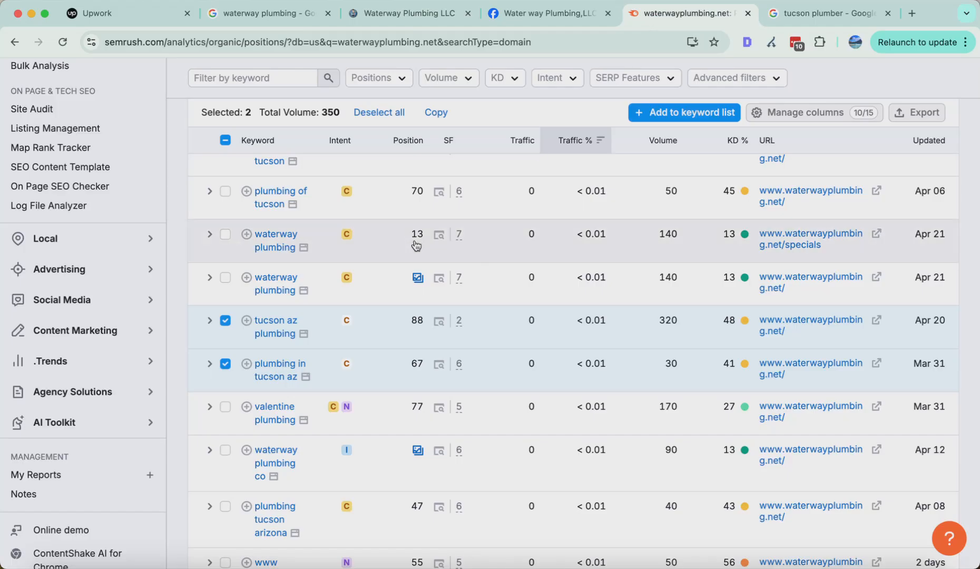
{"action": "scroll", "coordinate": [417, 245], "scroll_direction": "down", "scroll_amount": 1}
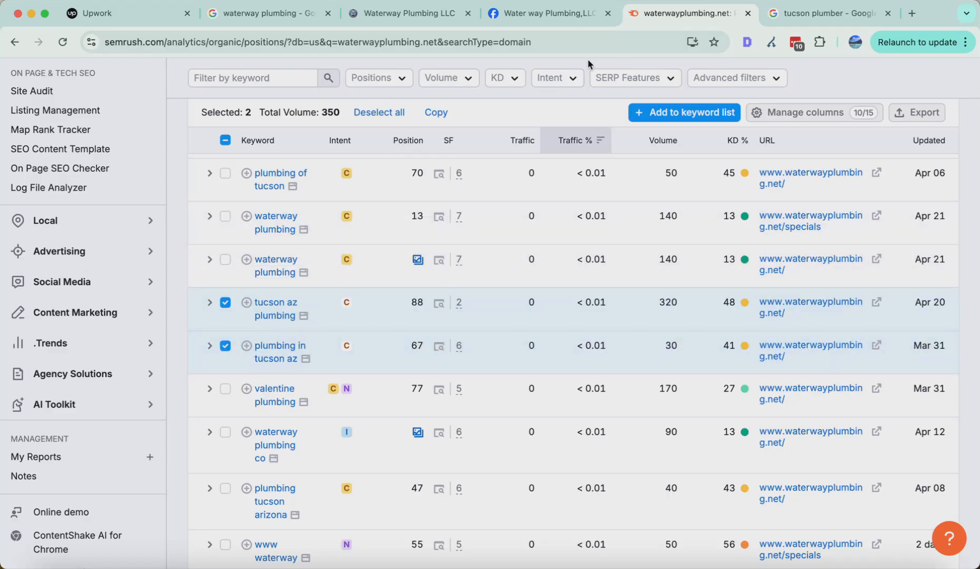
{"action": "scroll", "coordinate": [368, 307], "scroll_direction": "down", "scroll_amount": 3}
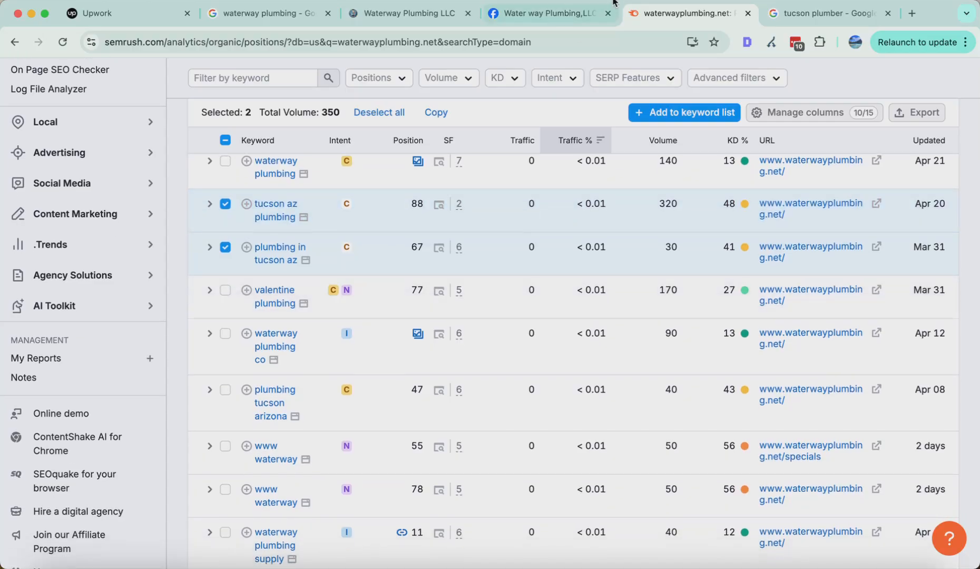
Step: Review the "tucson plumber" Google results, from the map businesses down to the lower organic listings
{"action": "left_click", "coordinate": [793, 13]}
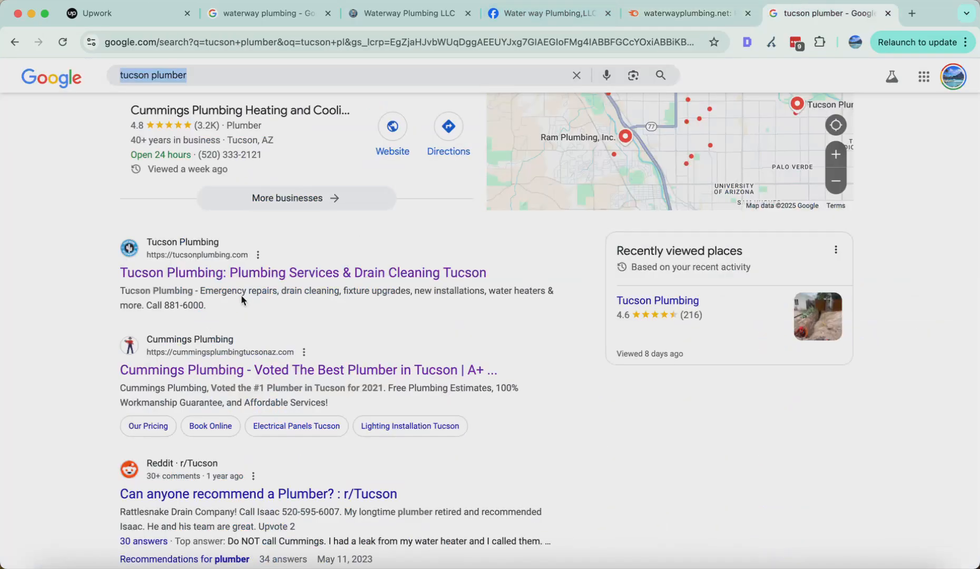
{"action": "scroll", "coordinate": [251, 293], "scroll_direction": "up", "scroll_amount": 1}
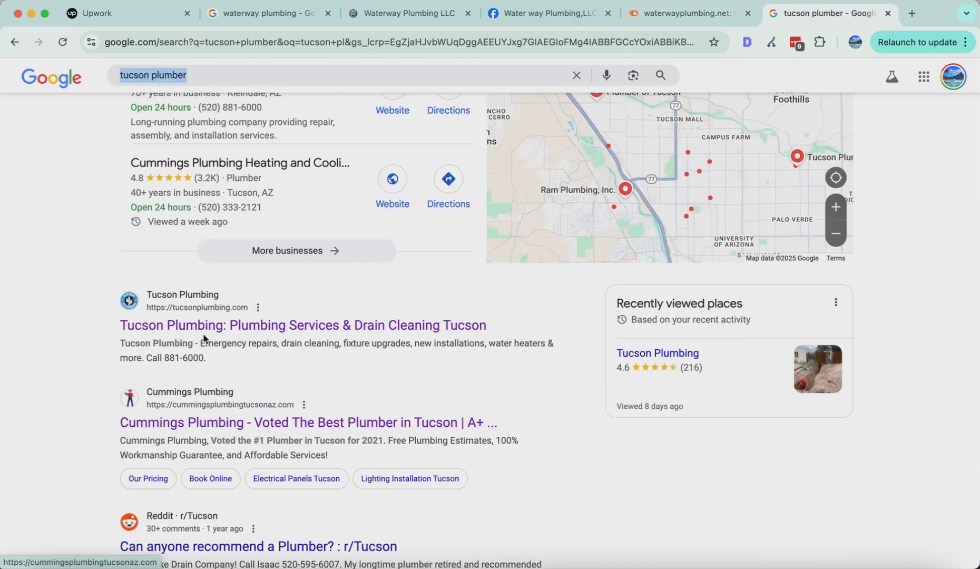
{"action": "scroll", "coordinate": [203, 338], "scroll_direction": "up", "scroll_amount": 4}
{"action": "scroll", "coordinate": [203, 339], "scroll_direction": "up", "scroll_amount": 5}
{"action": "scroll", "coordinate": [204, 339], "scroll_direction": "down", "scroll_amount": 15}
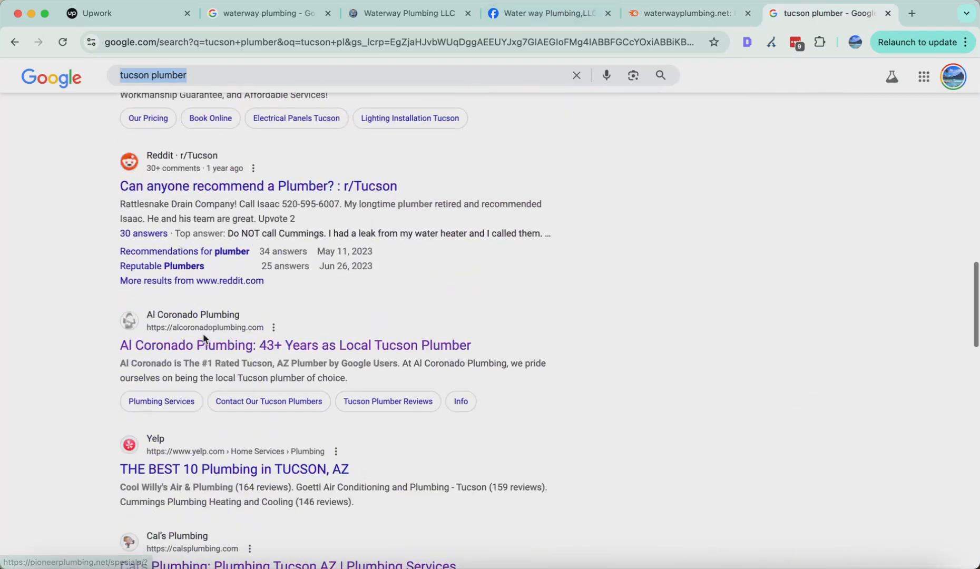
Step: Return to the Waterway Plumbing homepage and skim its sections for Tucson-related content
{"action": "key", "text": "ctrl+shift+Tab"}
{"action": "key", "text": "ctrl+shift+Tab"}
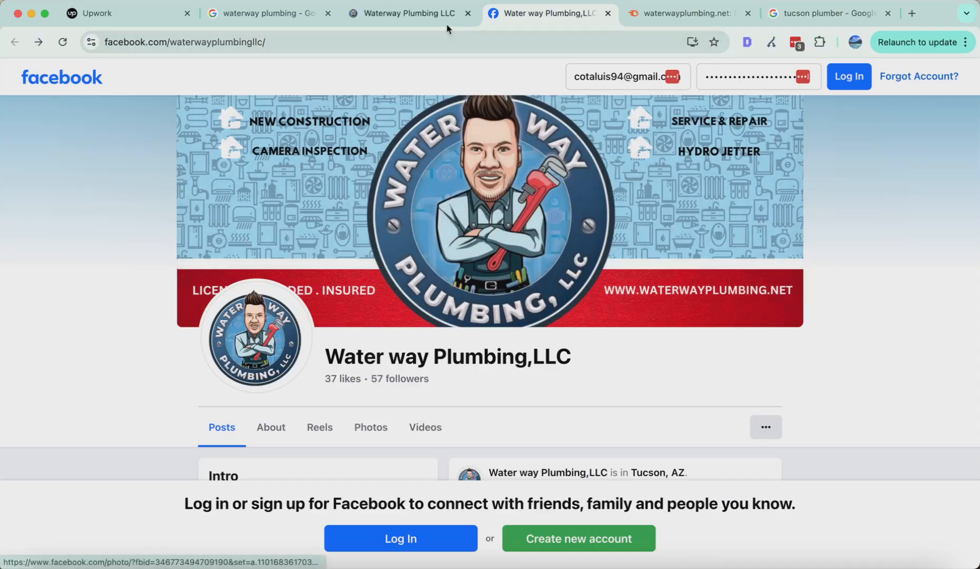
{"action": "key", "text": "ctrl+shift+Tab"}
{"action": "scroll", "coordinate": [398, 222], "scroll_direction": "down", "scroll_amount": 12}
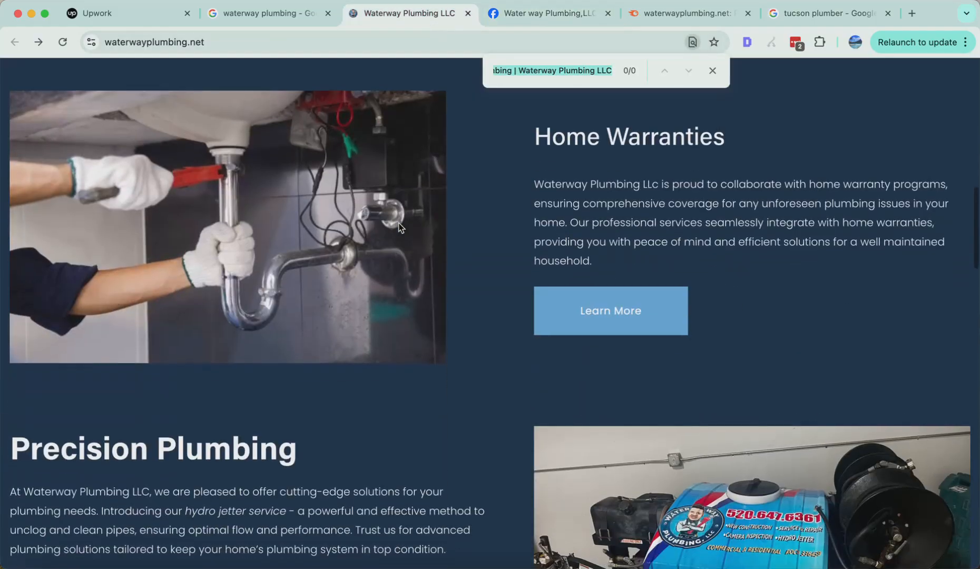
{"action": "scroll", "coordinate": [399, 223], "scroll_direction": "down", "scroll_amount": 8}
{"action": "scroll", "coordinate": [401, 216], "scroll_direction": "up", "scroll_amount": 20}
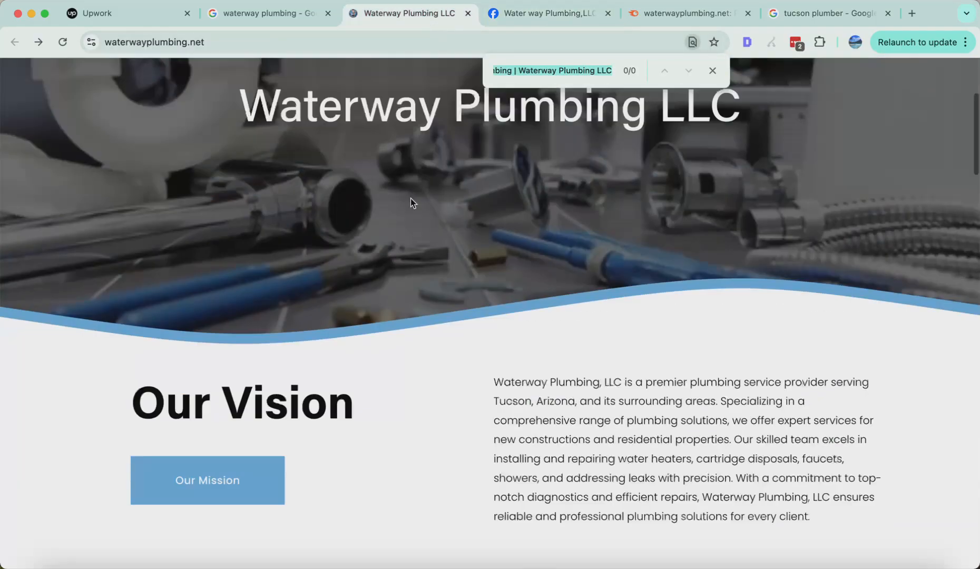
Step: Recheck the map businesses and top organic competitors for "tucson plumber" and close that results page
{"action": "left_click", "coordinate": [824, 15]}
{"action": "scroll", "coordinate": [255, 337], "scroll_direction": "up", "scroll_amount": 15}
{"action": "scroll", "coordinate": [256, 340], "scroll_direction": "down", "scroll_amount": 4}
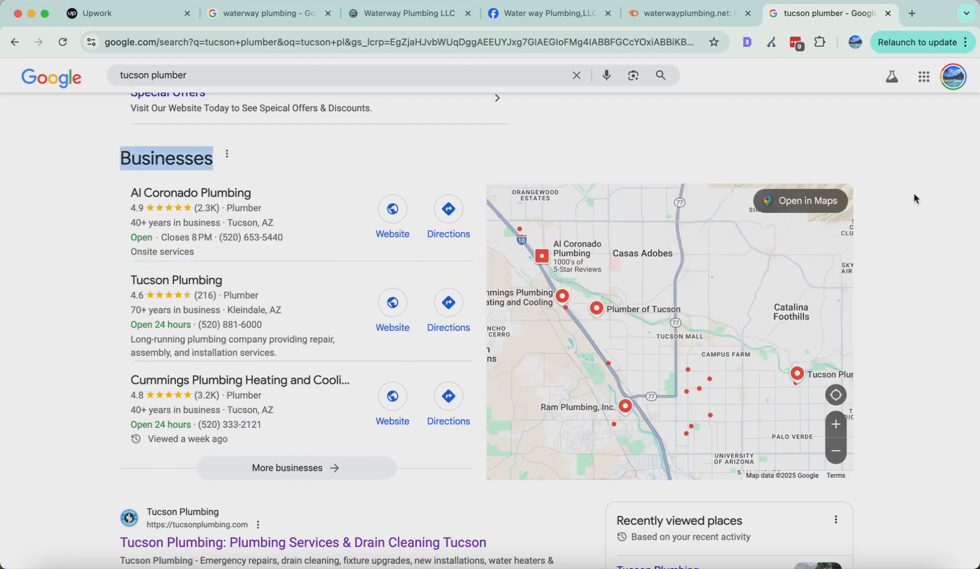
{"action": "scroll", "coordinate": [903, 222], "scroll_direction": "down", "scroll_amount": 3}
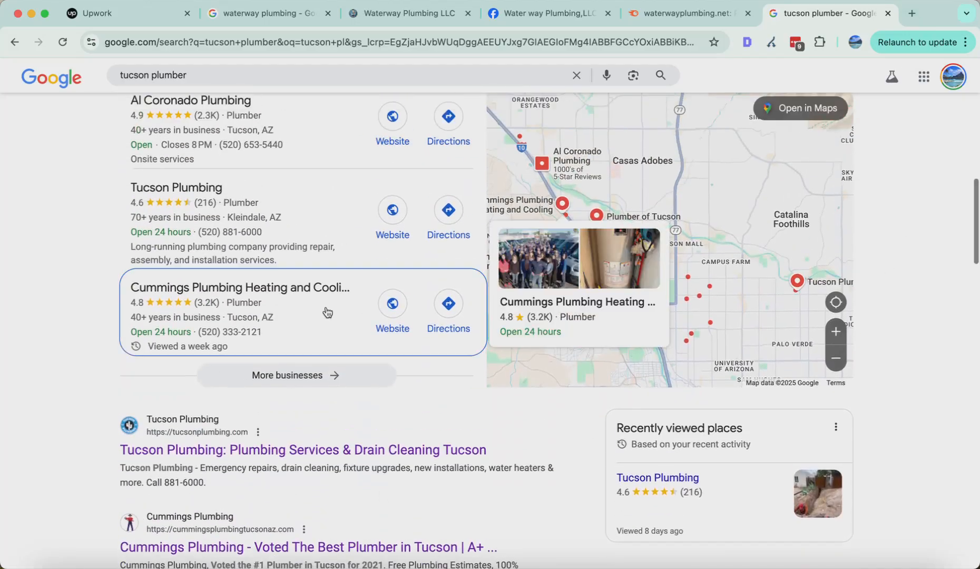
{"action": "scroll", "coordinate": [324, 313], "scroll_direction": "up", "scroll_amount": 2}
{"action": "scroll", "coordinate": [250, 367], "scroll_direction": "down", "scroll_amount": 5}
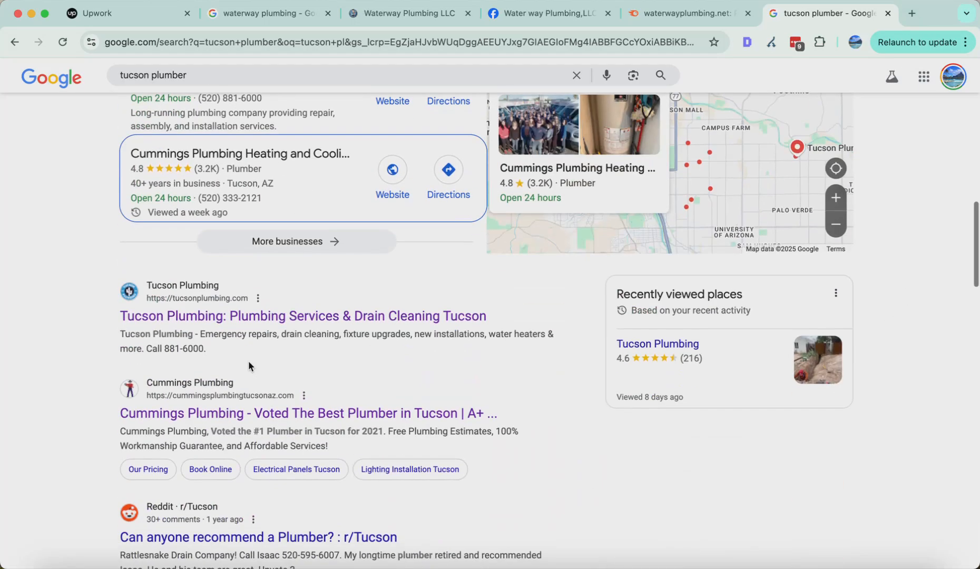
{"action": "left_click", "coordinate": [887, 13]}
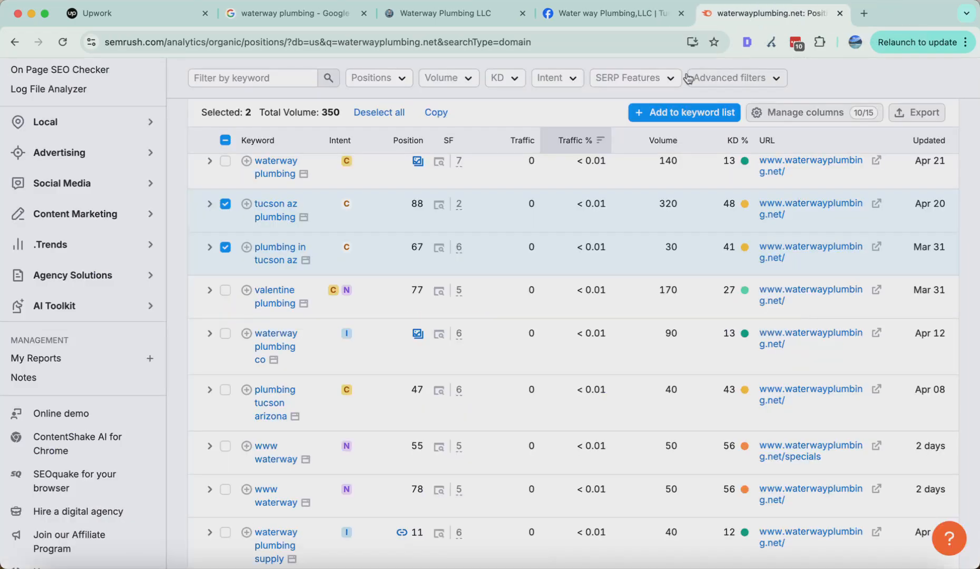
Step: Review the Waterway Plumbing homepage's layout and content from the header to the contact form
{"action": "left_click", "coordinate": [440, 18]}
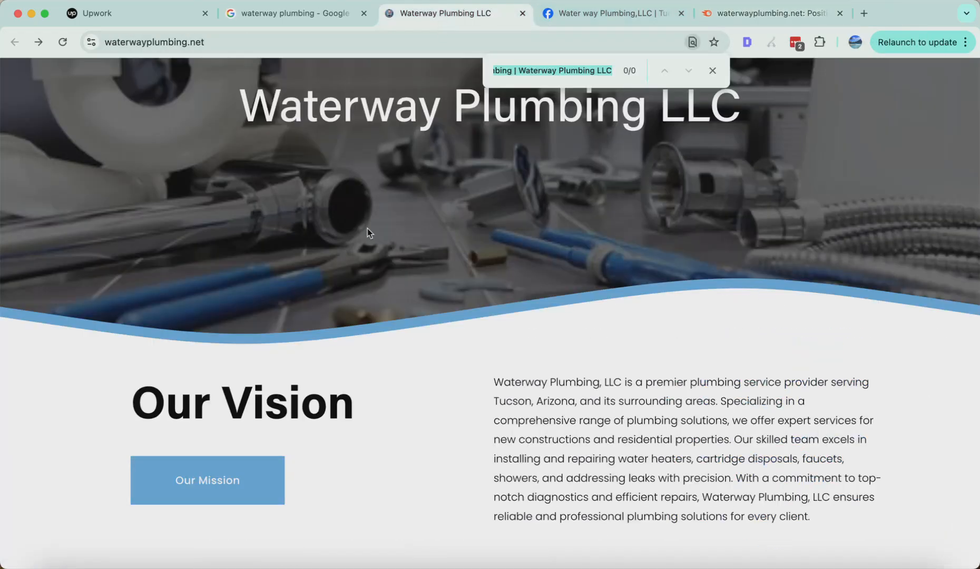
{"action": "scroll", "coordinate": [368, 228], "scroll_direction": "down", "scroll_amount": 15}
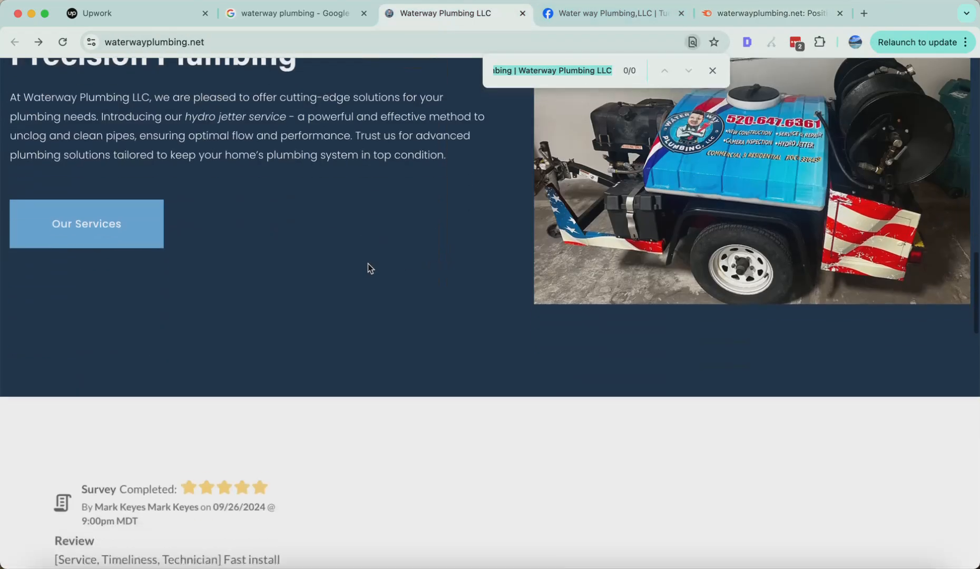
{"action": "scroll", "coordinate": [367, 264], "scroll_direction": "down", "scroll_amount": 15}
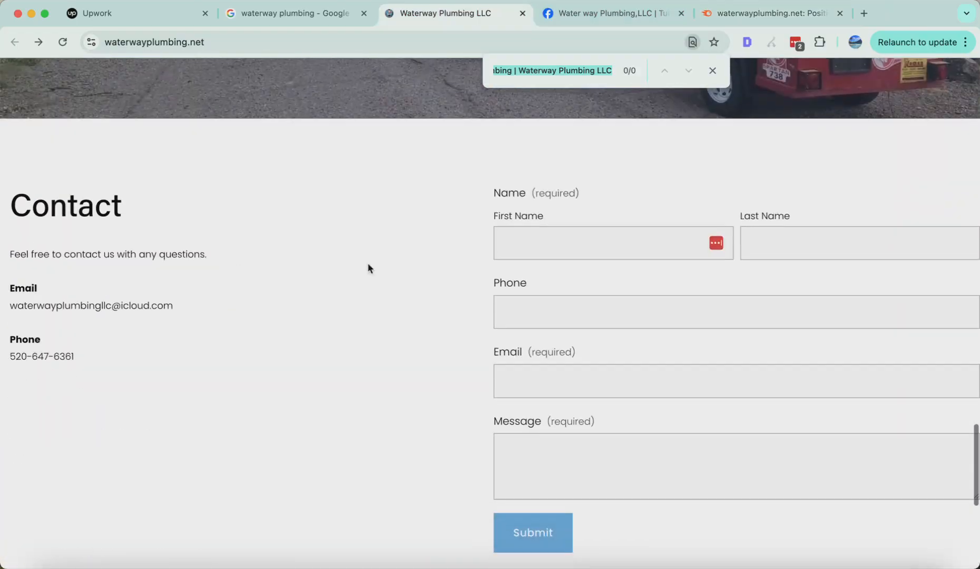
{"action": "scroll", "coordinate": [277, 171], "scroll_direction": "up", "scroll_amount": 20}
{"action": "scroll", "coordinate": [470, 251], "scroll_direction": "up", "scroll_amount": 15}
{"action": "scroll", "coordinate": [471, 252], "scroll_direction": "down", "scroll_amount": 4}
{"action": "scroll", "coordinate": [469, 253], "scroll_direction": "down", "scroll_amount": 2}
{"action": "scroll", "coordinate": [582, 178], "scroll_direction": "up", "scroll_amount": 6}
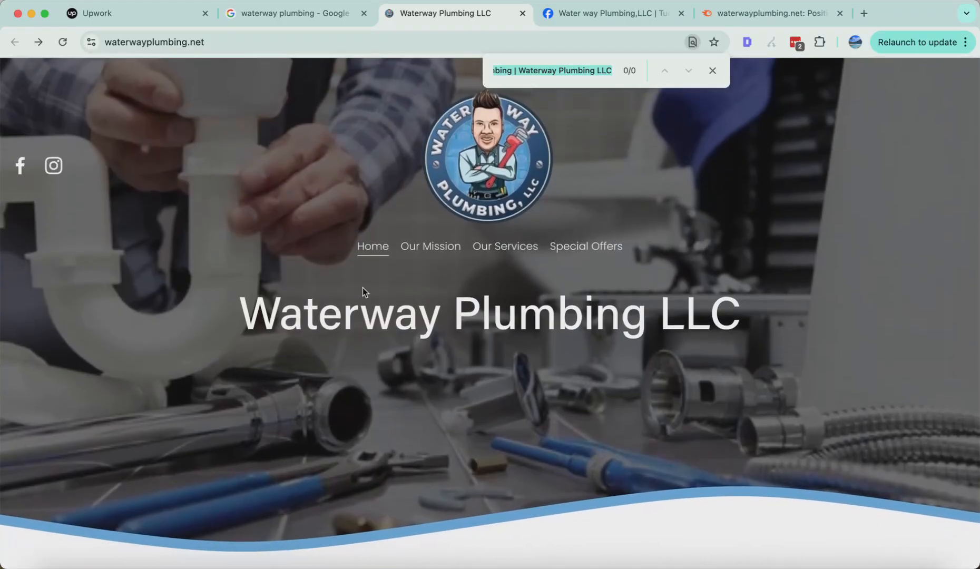
{"action": "scroll", "coordinate": [362, 288], "scroll_direction": "down", "scroll_amount": 3}
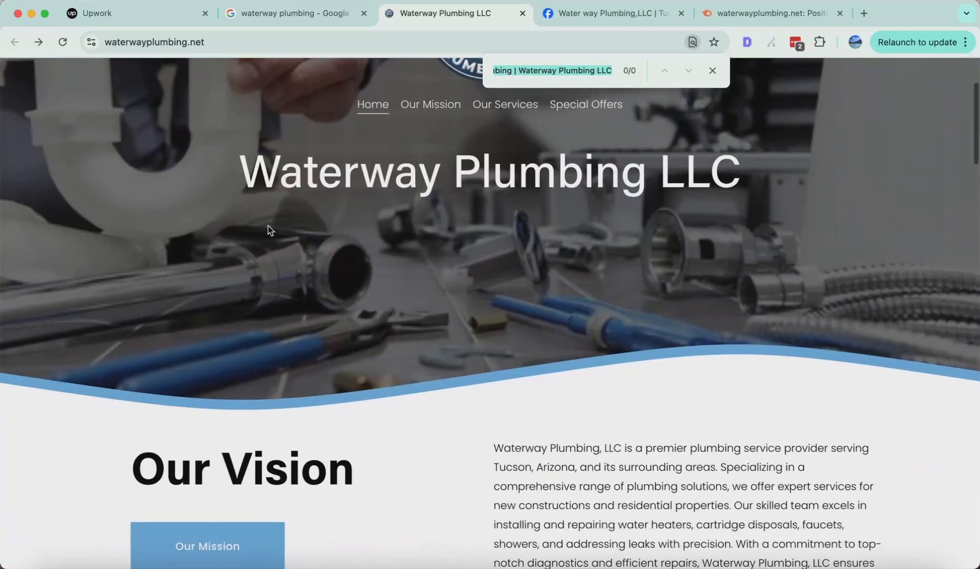
Step: Open the SEO extension's headings outline for the homepage and examine the H1 entries
{"action": "left_click", "coordinate": [748, 42]}
{"action": "left_click", "coordinate": [427, 88]}
{"action": "left_click_drag", "start_coordinate": [370, 145], "coordinate": [341, 146]}
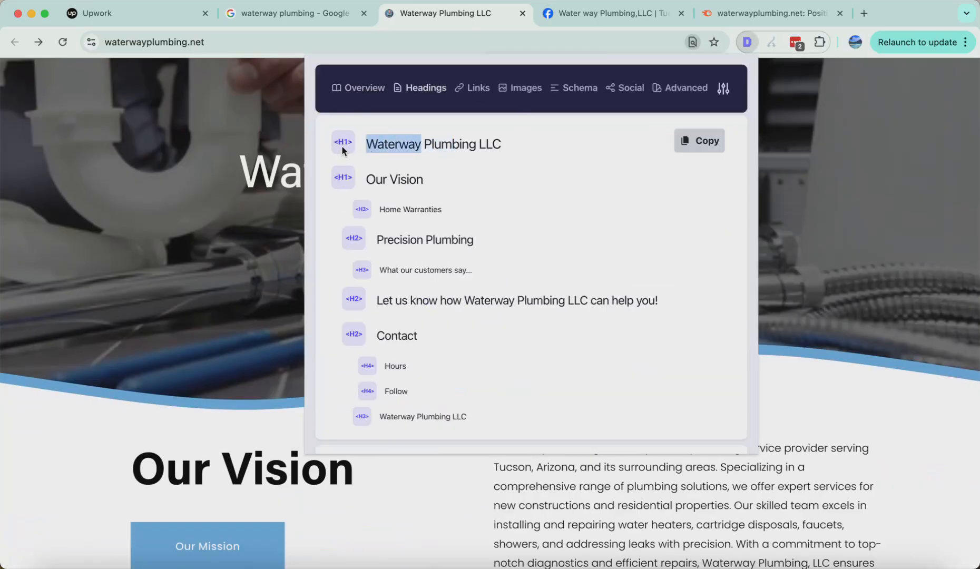
{"action": "triple_click", "coordinate": [341, 142]}
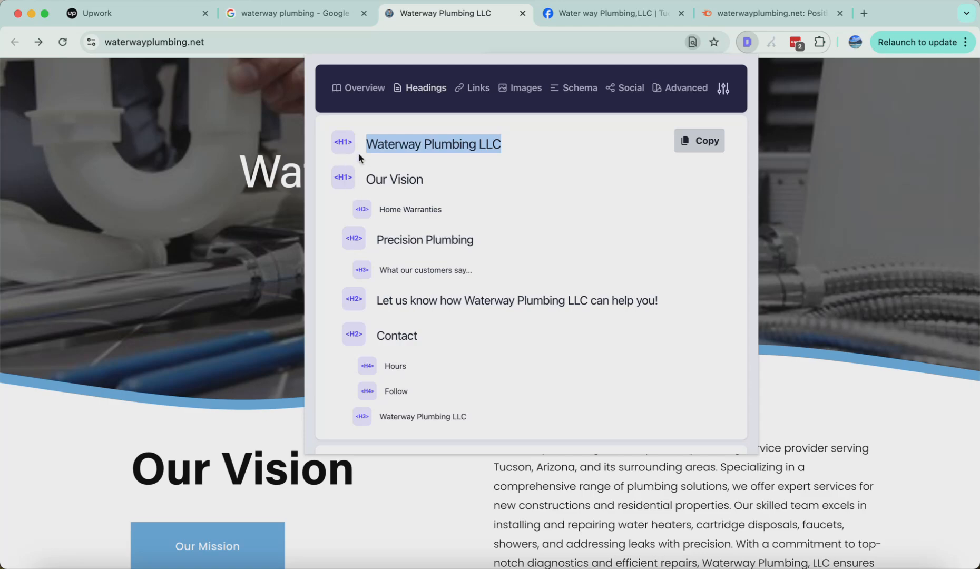
{"action": "left_click", "coordinate": [340, 181]}
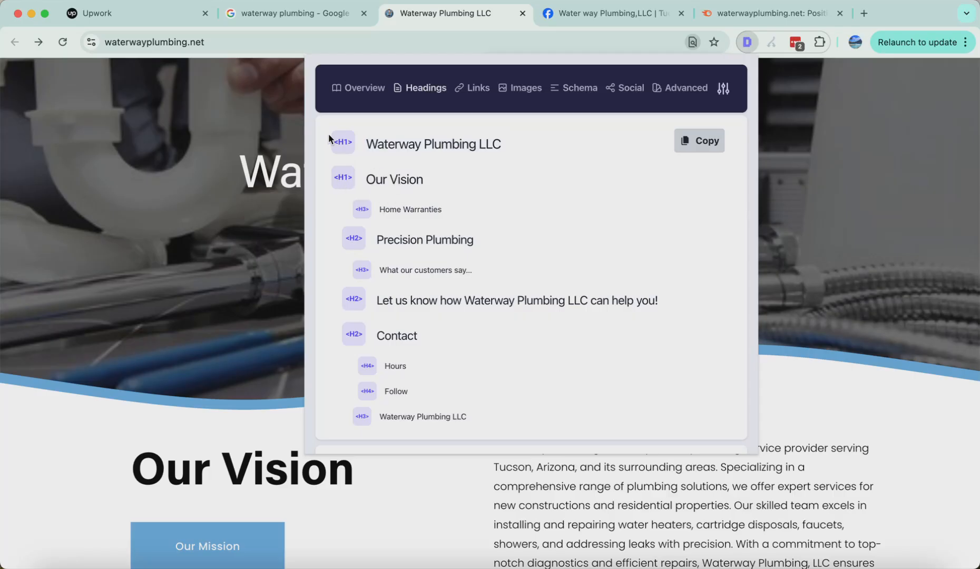
Step: Highlight the "Waterway Plumbing LLC" H1 and review the remaining headings and heading counts in the outline
{"action": "left_click_drag", "start_coordinate": [329, 134], "coordinate": [518, 133]}
{"action": "left_click", "coordinate": [517, 134]}
{"action": "triple_click", "coordinate": [417, 145]}
{"action": "scroll", "coordinate": [414, 213], "scroll_direction": "down", "scroll_amount": 2}
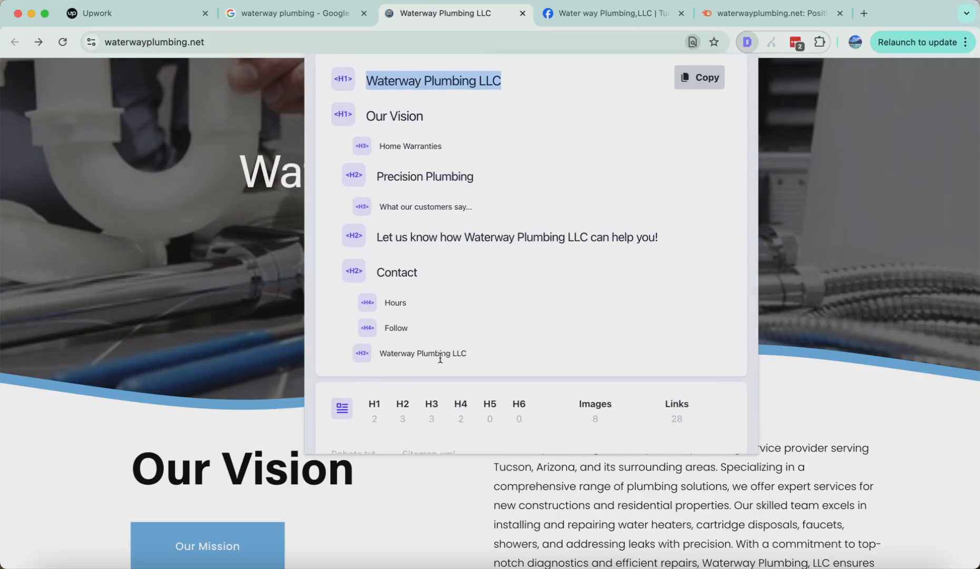
Step: Close the SEO extension and examine the homepage's body text in the Our Vision, Home Warranties and Precision Plumbing sections
{"action": "left_click", "coordinate": [768, 360]}
{"action": "scroll", "coordinate": [416, 419], "scroll_direction": "down", "scroll_amount": 4}
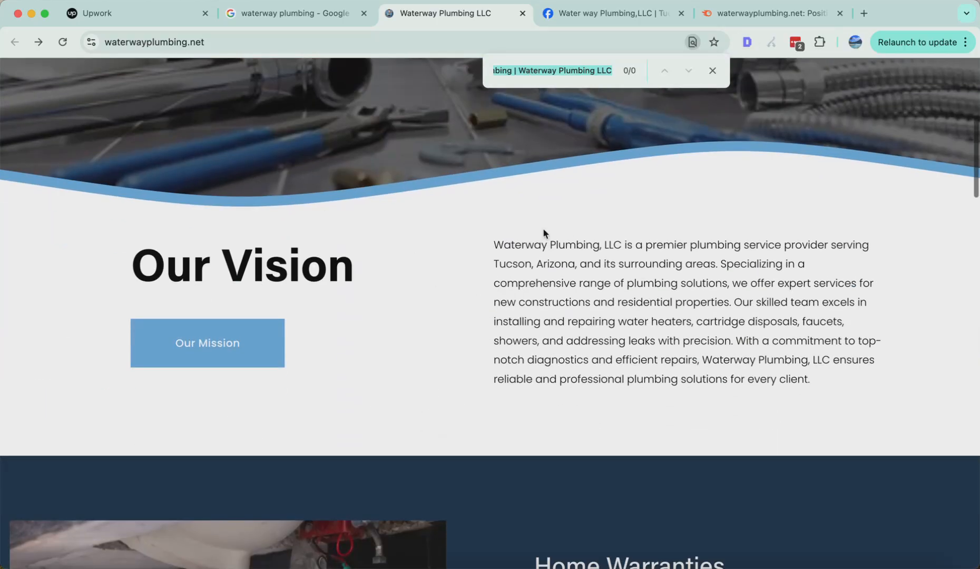
{"action": "left_click_drag", "start_coordinate": [564, 237], "coordinate": [816, 419]}
{"action": "left_click", "coordinate": [392, 330]}
{"action": "scroll", "coordinate": [391, 327], "scroll_direction": "down", "scroll_amount": 10}
{"action": "scroll", "coordinate": [392, 326], "scroll_direction": "up", "scroll_amount": 4}
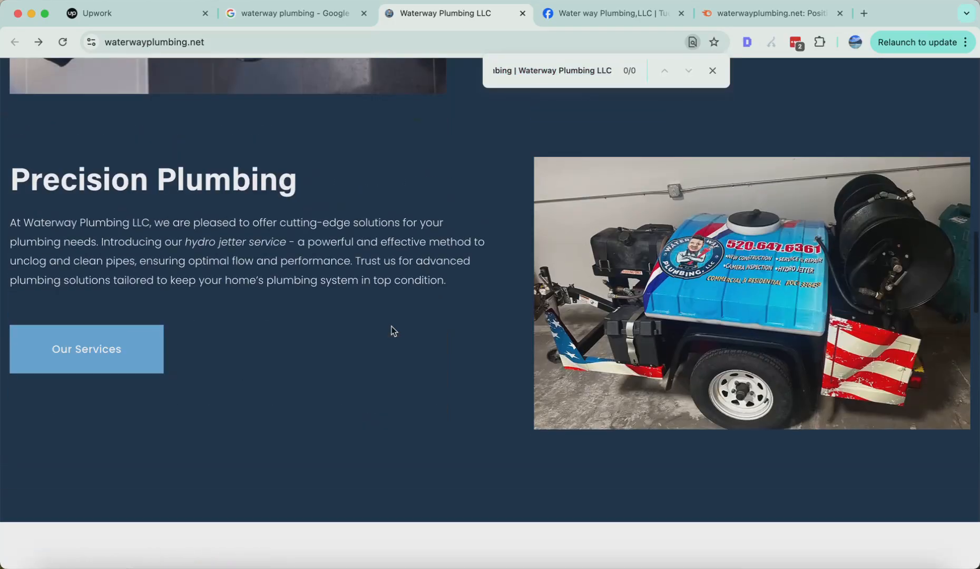
{"action": "scroll", "coordinate": [392, 326], "scroll_direction": "up", "scroll_amount": 4}
{"action": "left_click_drag", "start_coordinate": [530, 201], "coordinate": [608, 417]}
{"action": "left_click", "coordinate": [460, 477]}
Step: Review the homepage's customer reviews, contact form and footer, and return to the page header
{"action": "scroll", "coordinate": [460, 477], "scroll_direction": "down", "scroll_amount": 15}
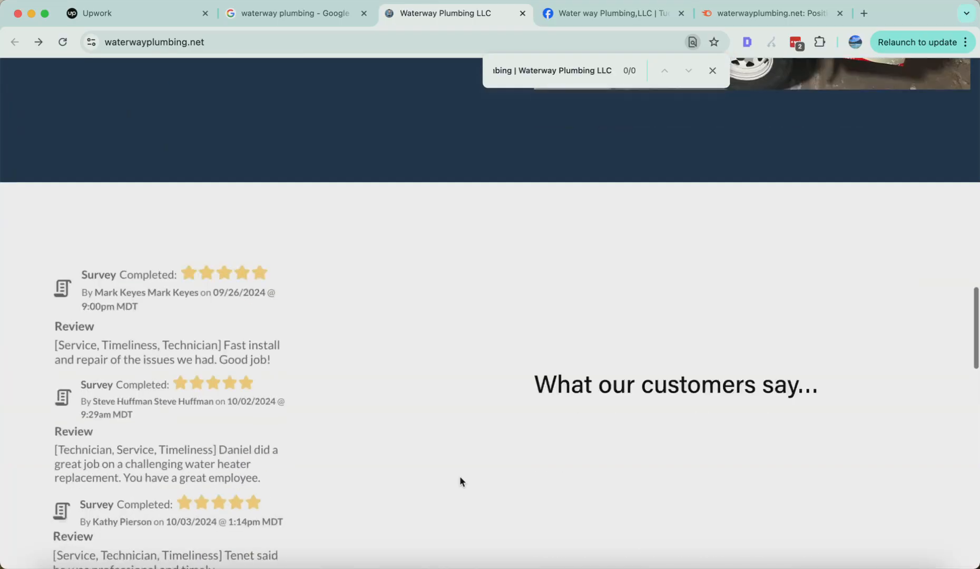
{"action": "scroll", "coordinate": [460, 477], "scroll_direction": "down", "scroll_amount": 15}
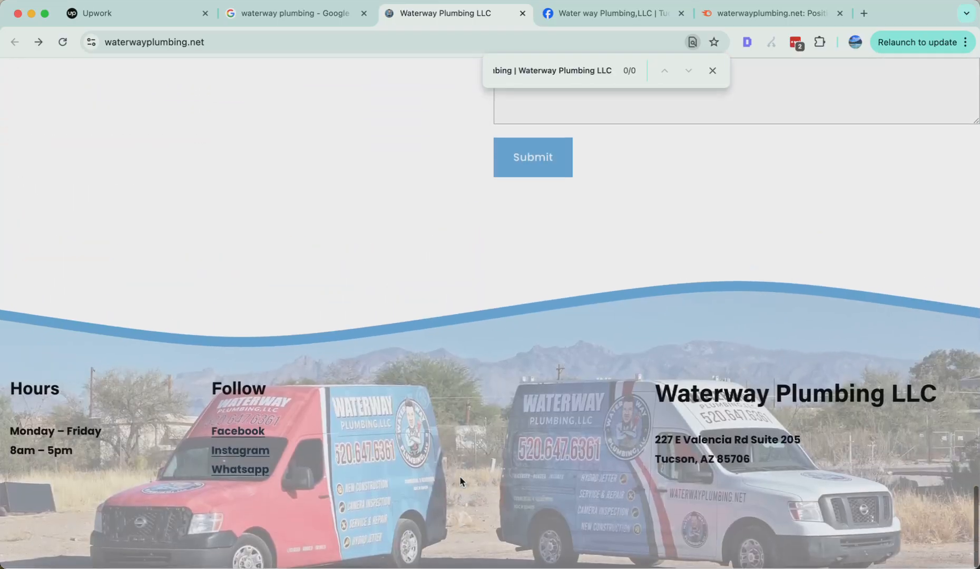
{"action": "scroll", "coordinate": [459, 476], "scroll_direction": "up", "scroll_amount": 4}
{"action": "scroll", "coordinate": [494, 350], "scroll_direction": "up", "scroll_amount": 20}
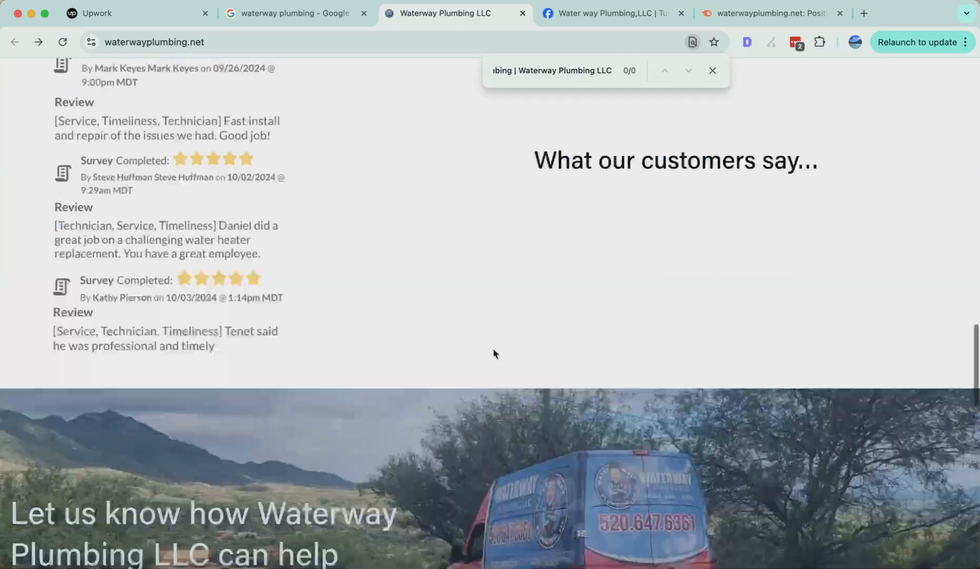
{"action": "scroll", "coordinate": [494, 350], "scroll_direction": "up", "scroll_amount": 10}
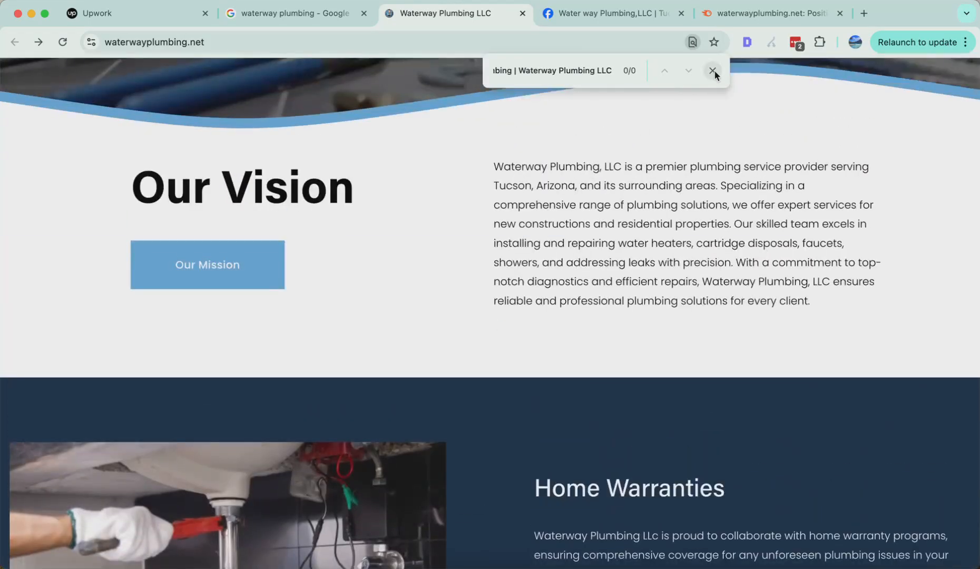
{"action": "scroll", "coordinate": [381, 342], "scroll_direction": "up", "scroll_amount": 10}
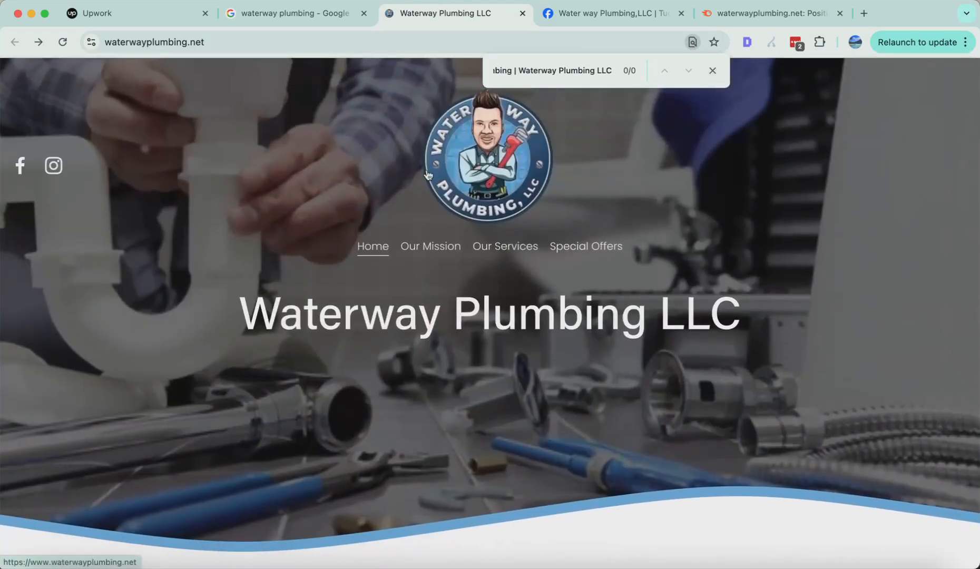
Step: Highlight the homepage's main "Waterway Plumbing LLC" heading to examine its wording, then clear the selection
{"action": "left_click_drag", "start_coordinate": [240, 316], "coordinate": [783, 313]}
{"action": "triple_click", "coordinate": [784, 313]}
{"action": "left_click", "coordinate": [784, 313]}
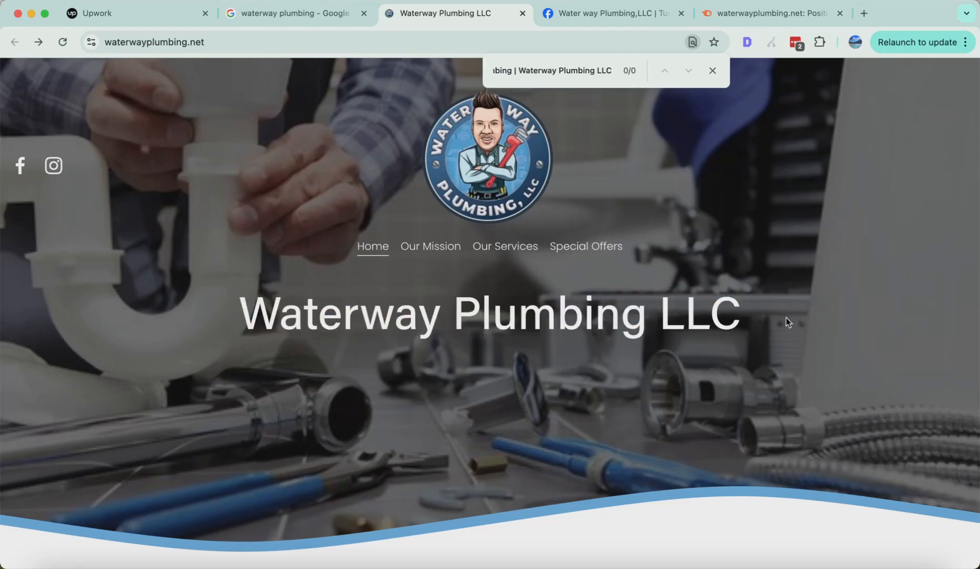